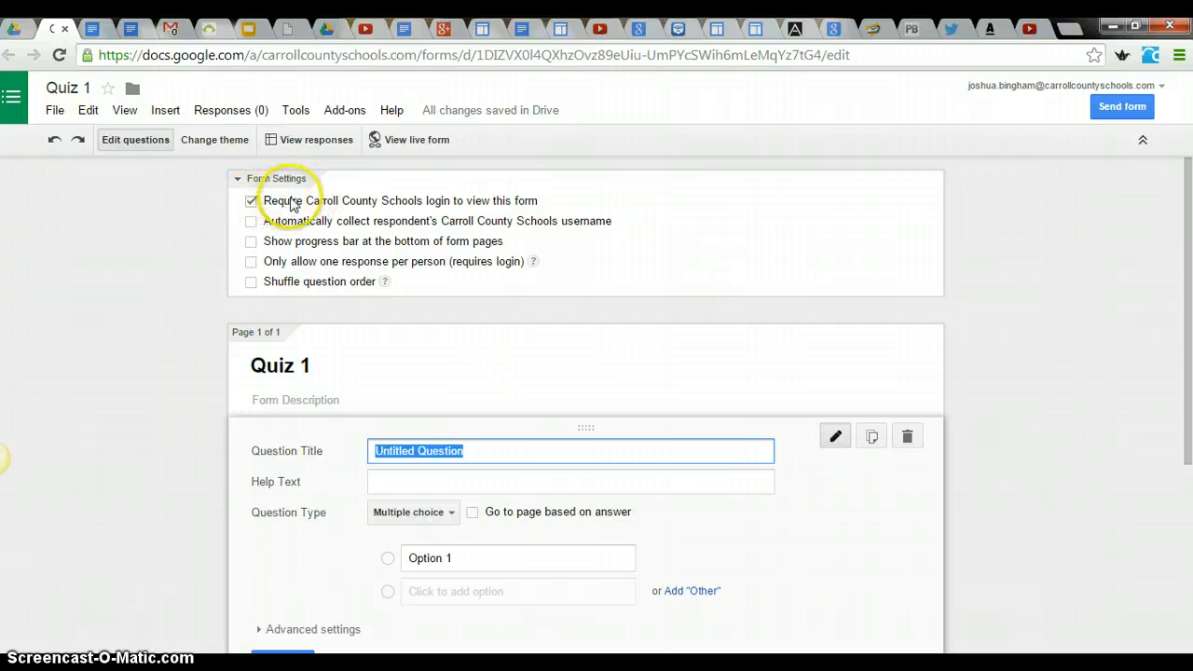
- Turn off the requirement for a Carroll County Schools login to view the form
left_click(252, 201)
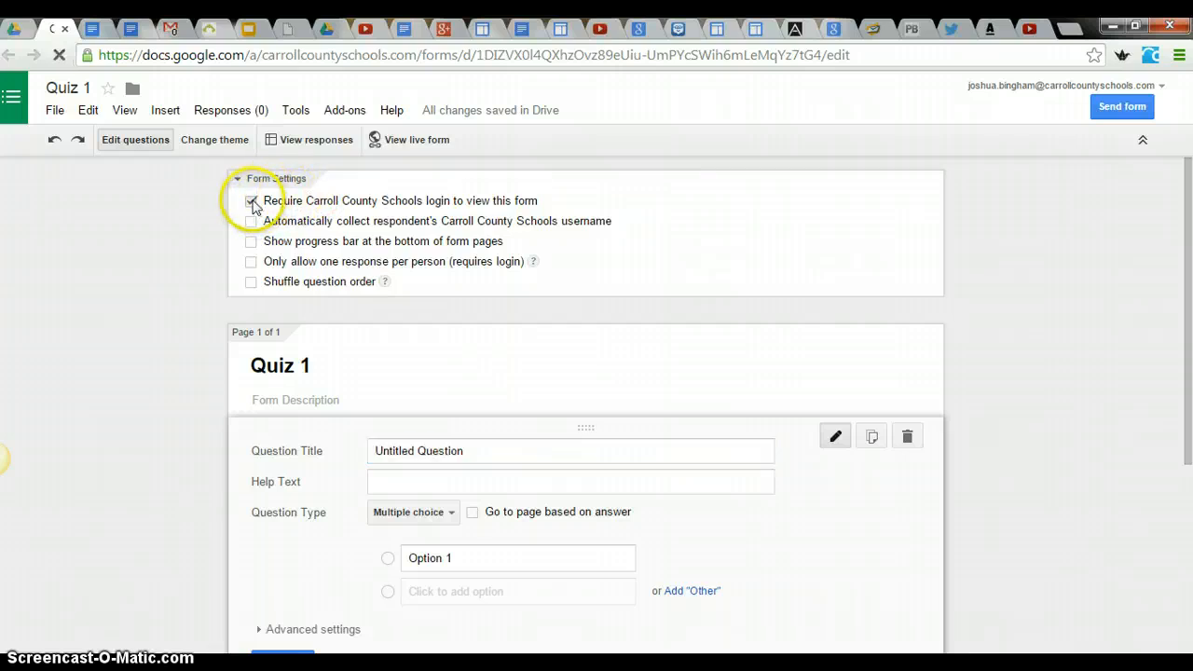
left_click(402, 405)
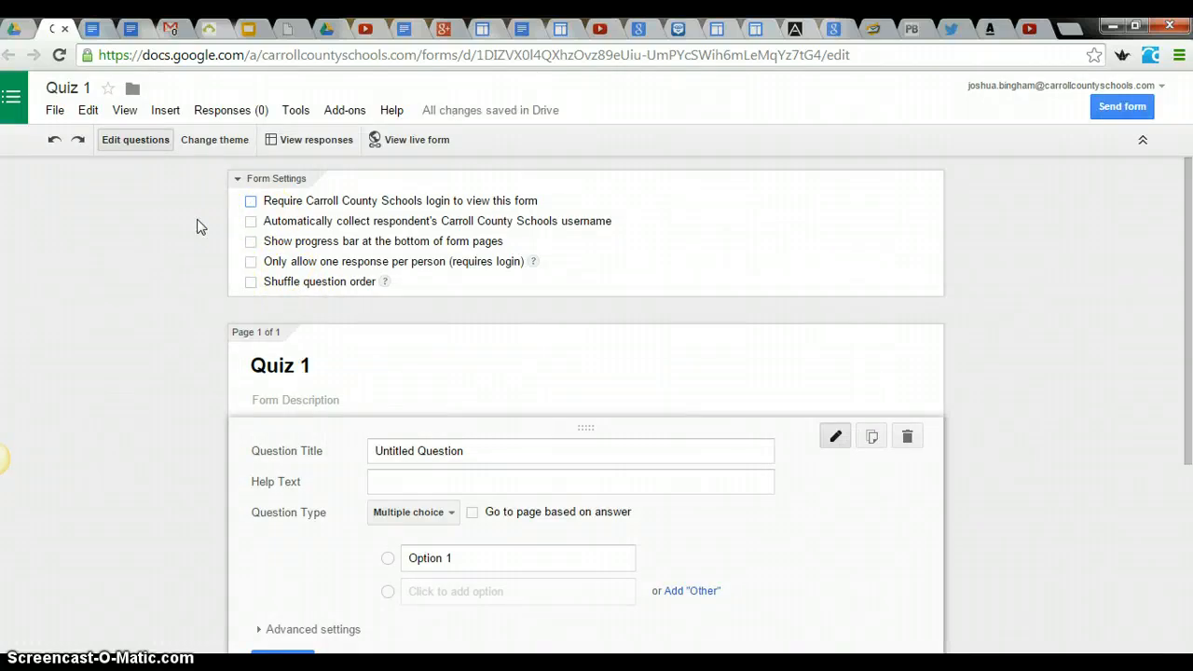
- Make the first question a required Text question titled "Name:" and finish editing it
scroll(216, 247, "down", 1)
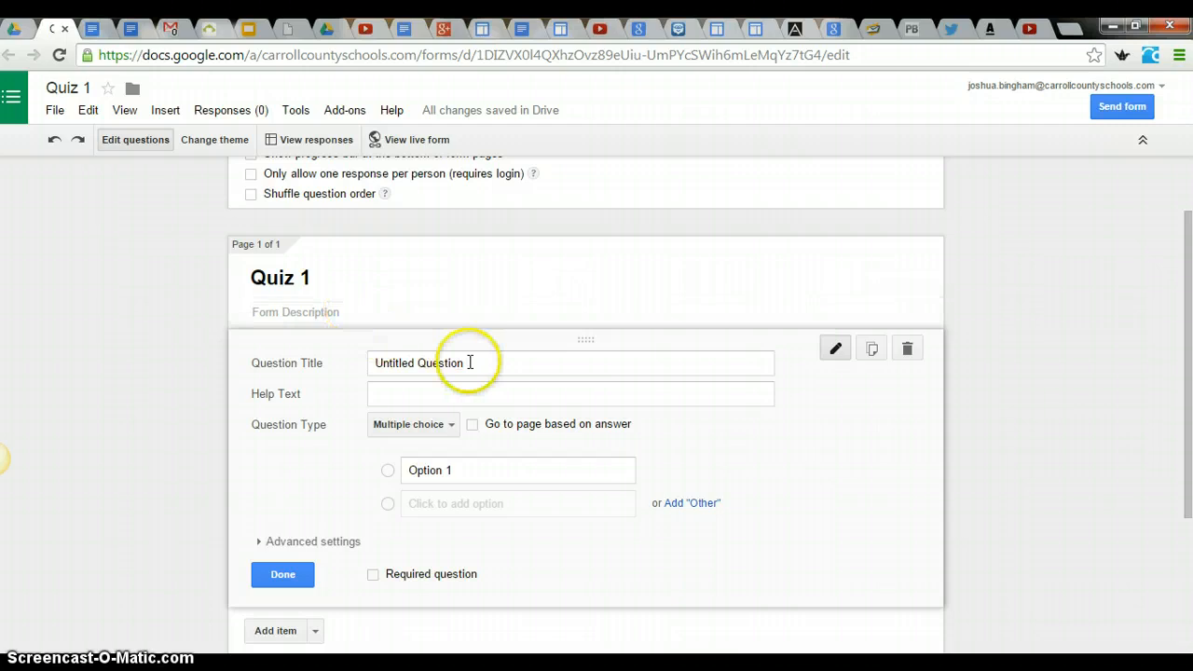
left_click_drag(479, 362, 333, 354)
scroll(165, 326, "up", 1)
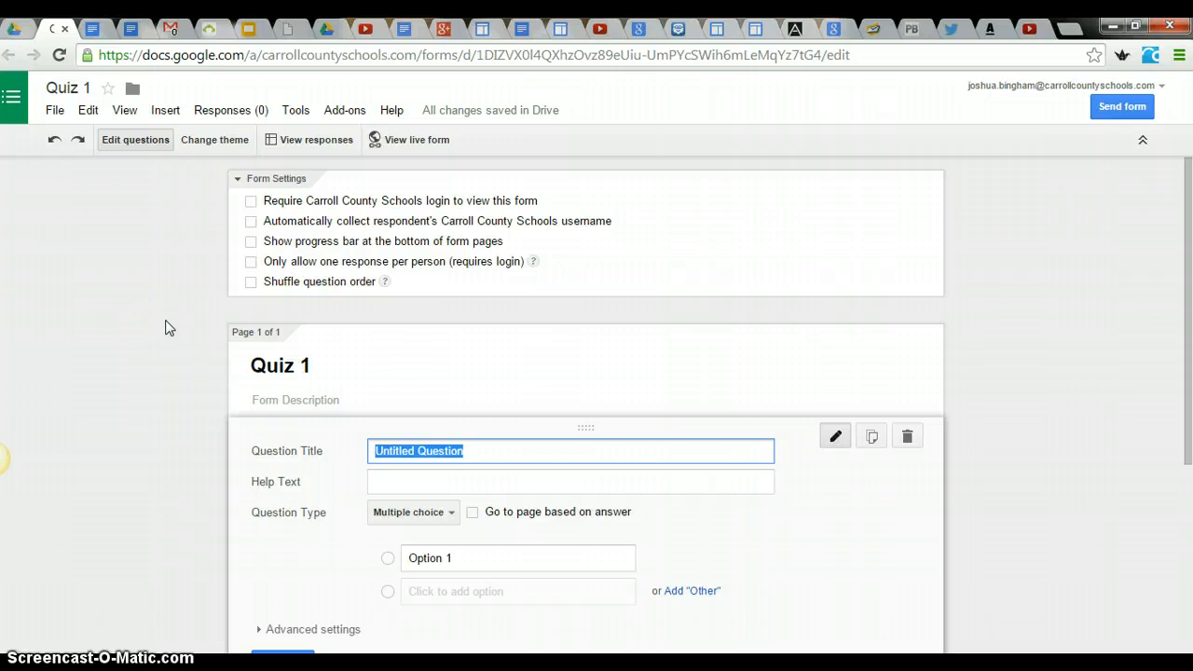
type("Name:")
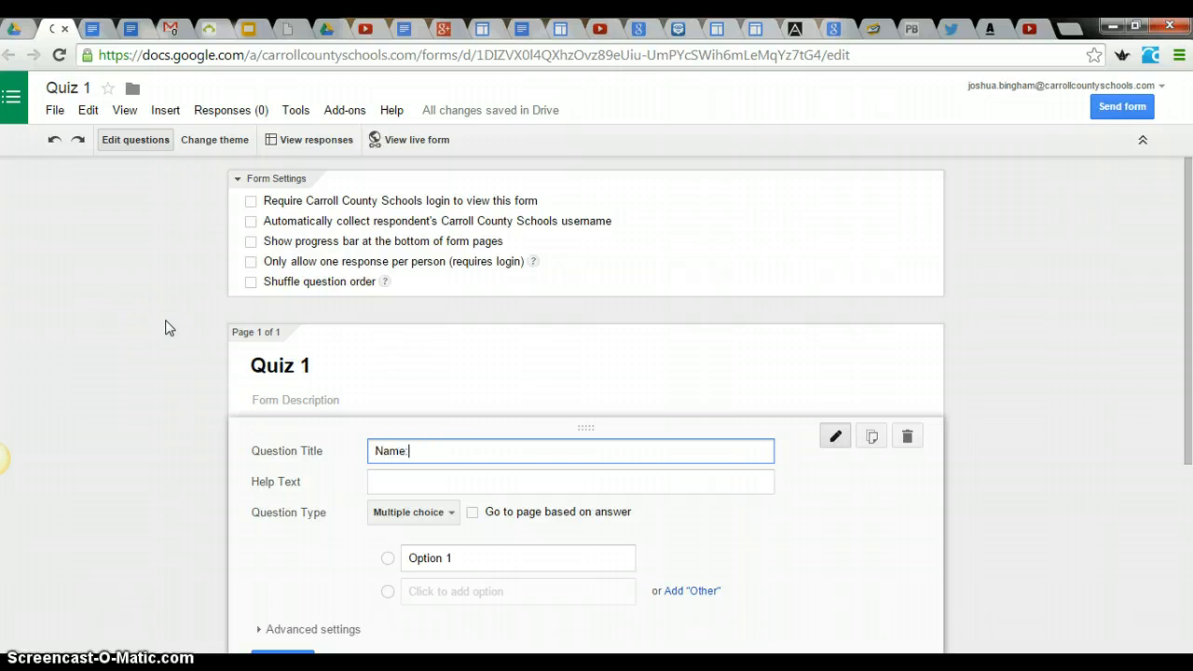
scroll(165, 326, "down", 1)
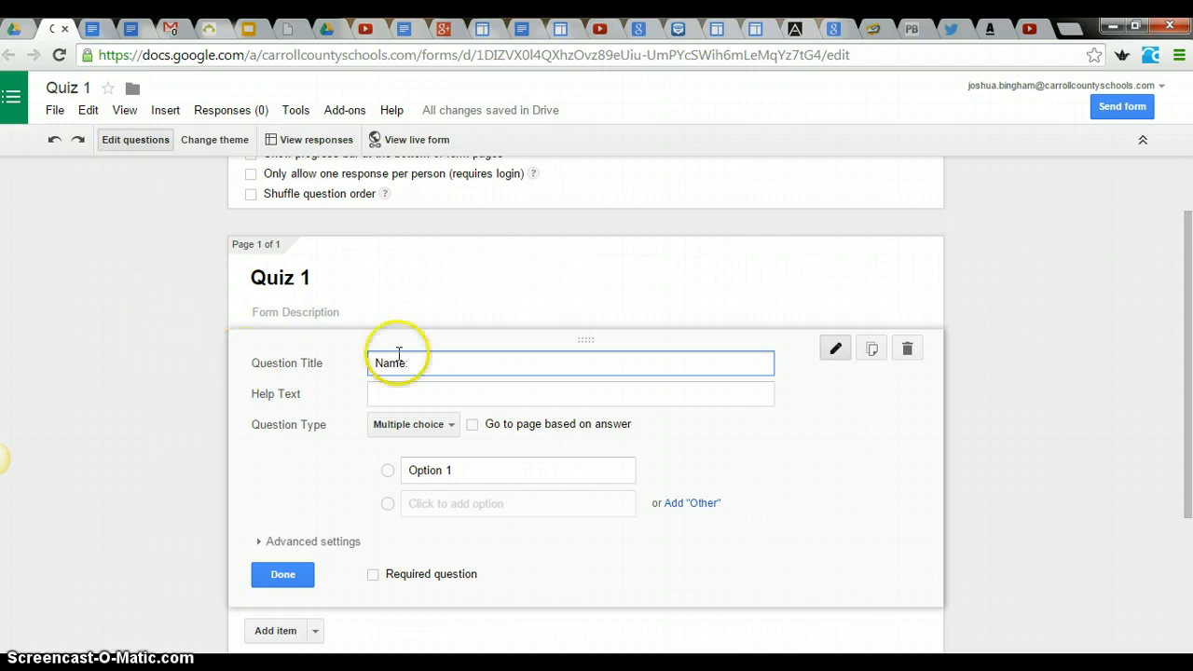
left_click(446, 429)
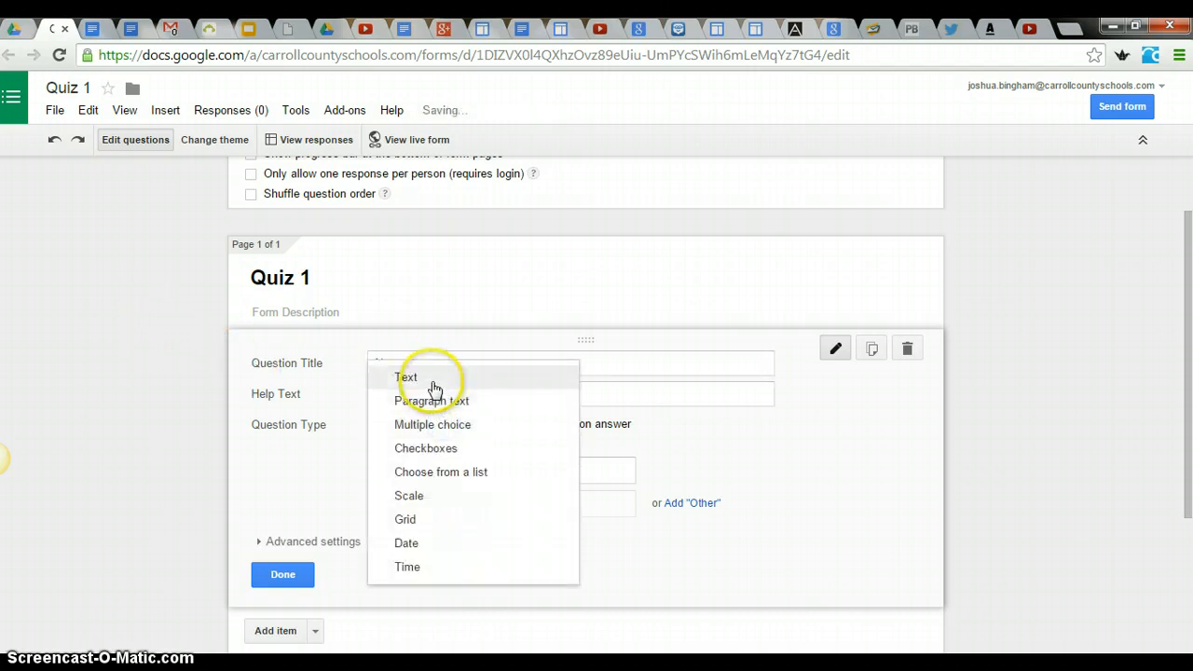
left_click(432, 380)
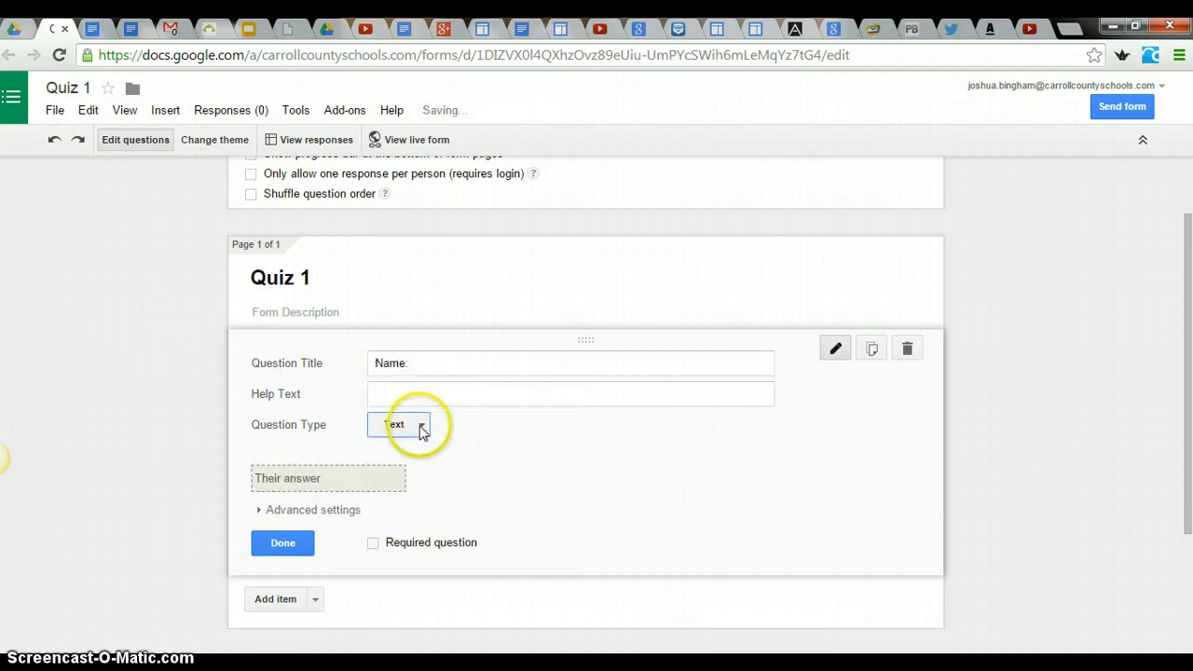
left_click(372, 545)
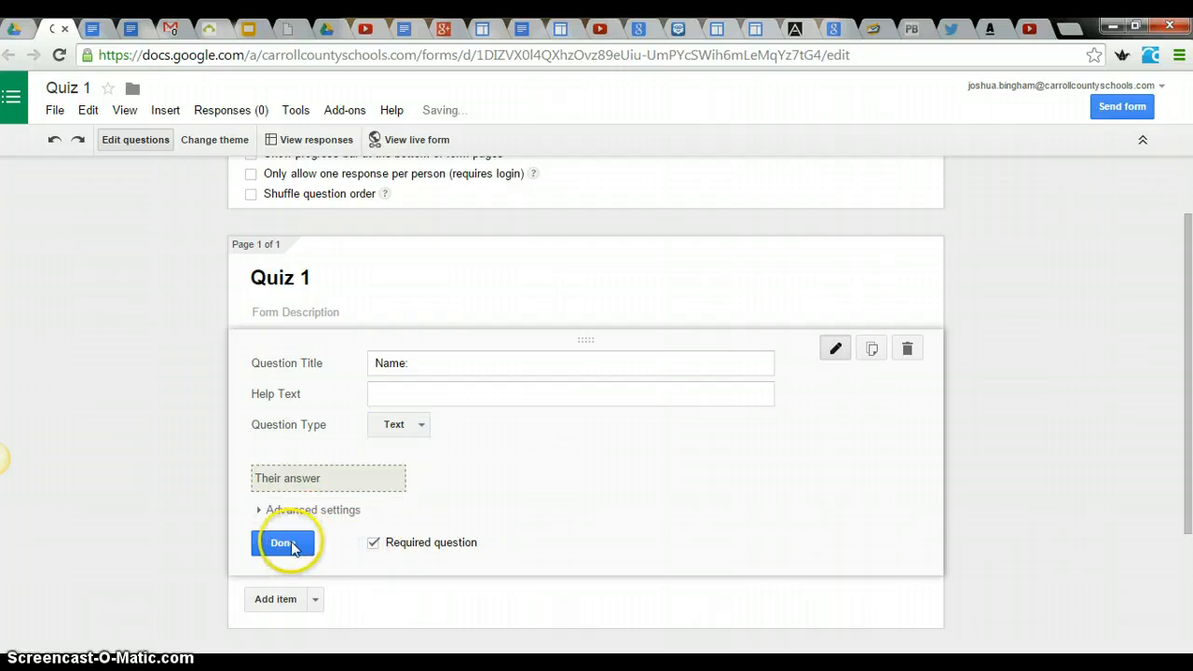
left_click(292, 547)
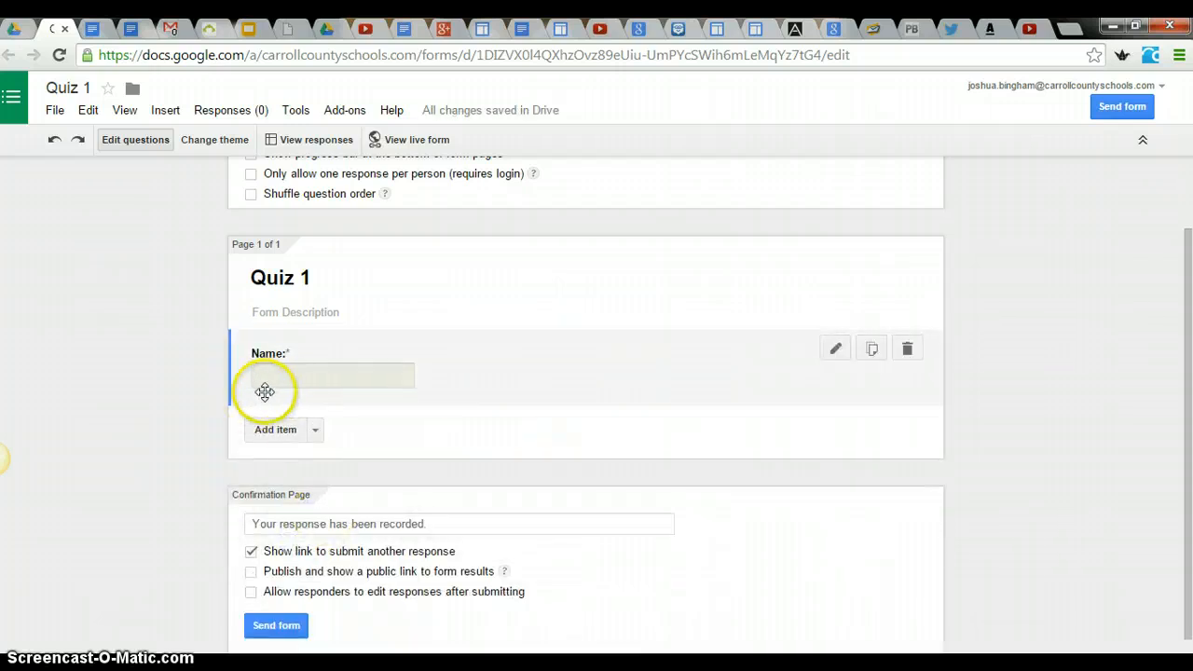
- Insert the YouTube video "Adding and subtracting fractions" into the form by searching for "khan academy fractions"
left_click(316, 414)
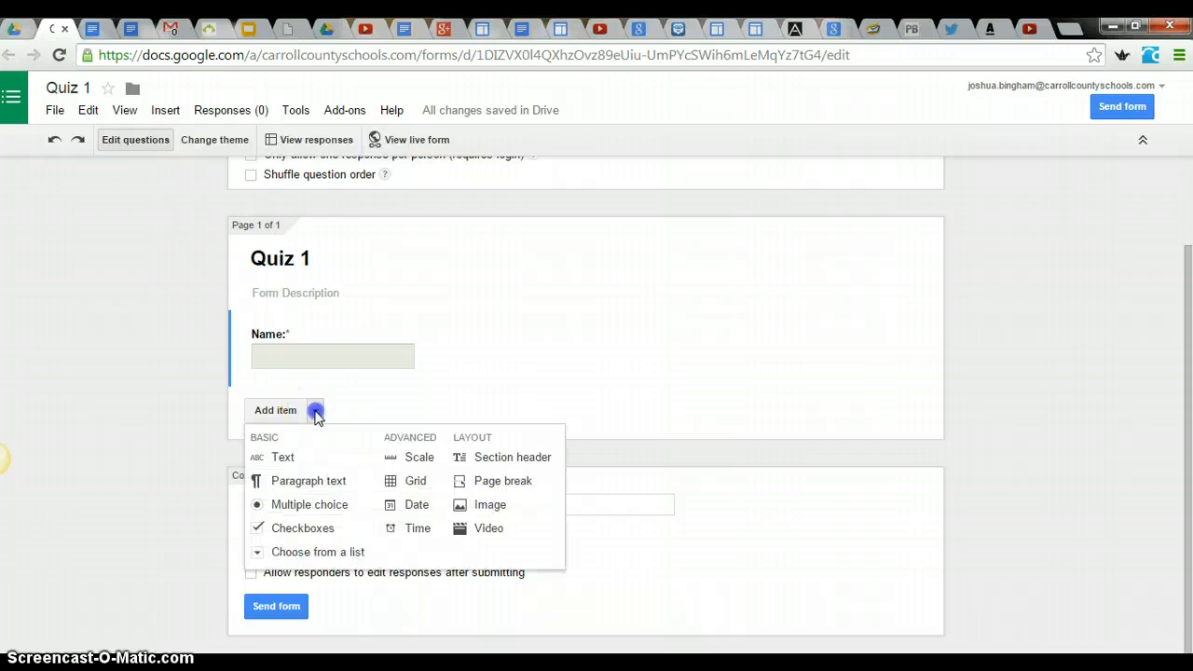
left_click(486, 527)
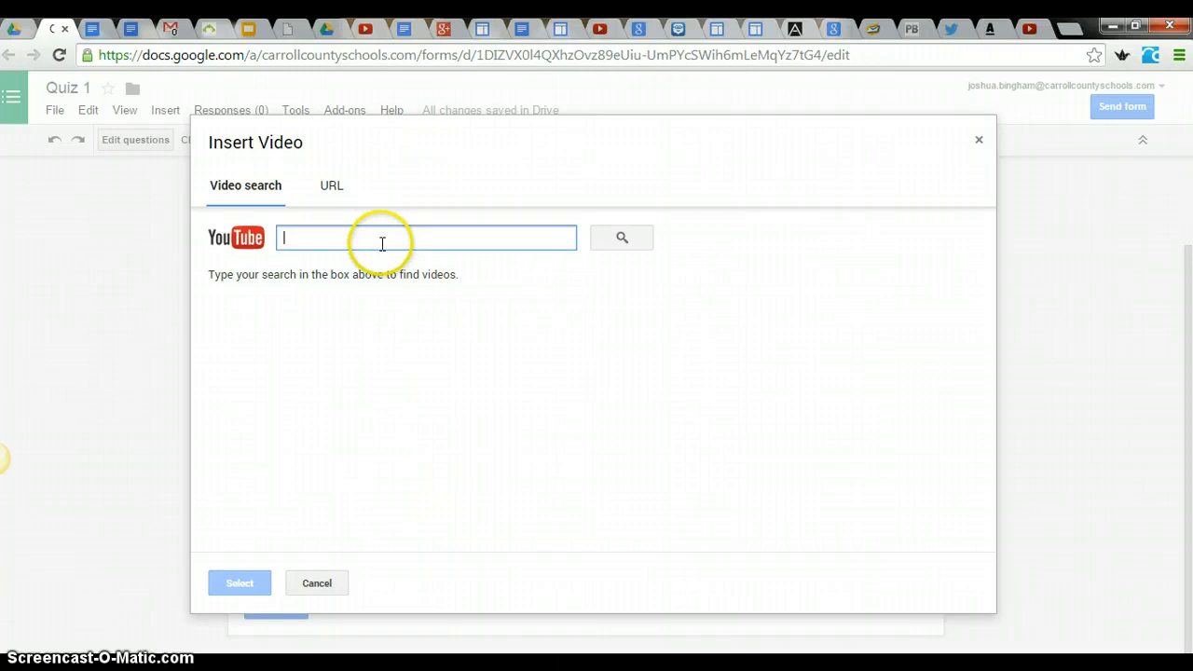
type("khan academy fractions")
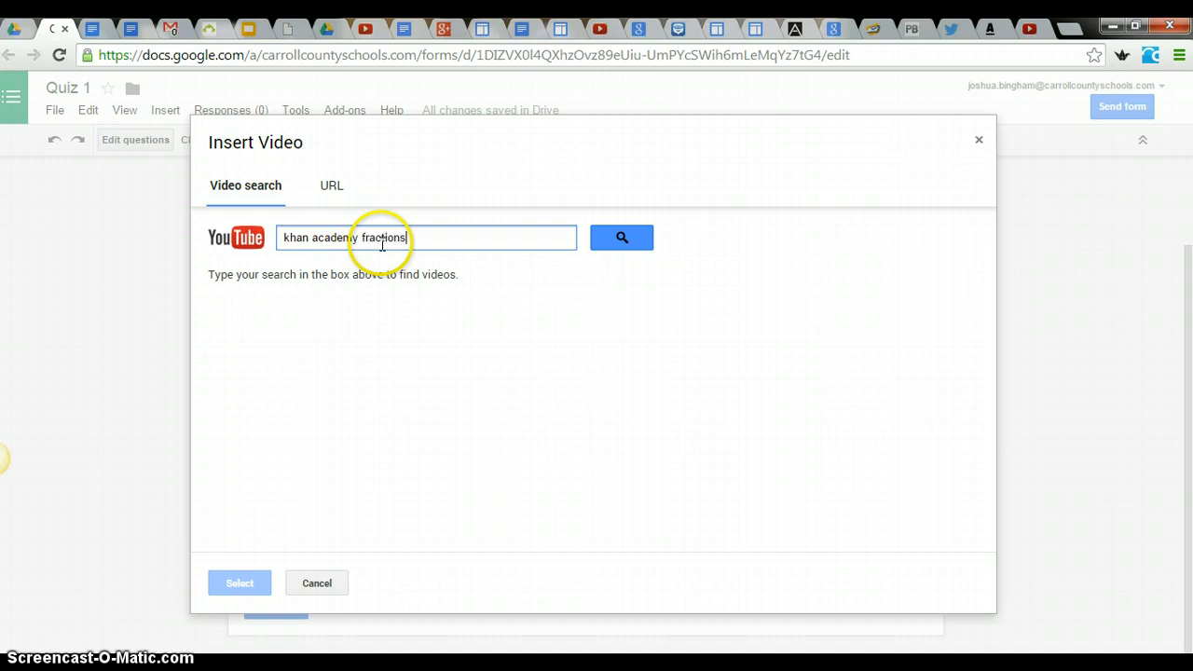
key("Return")
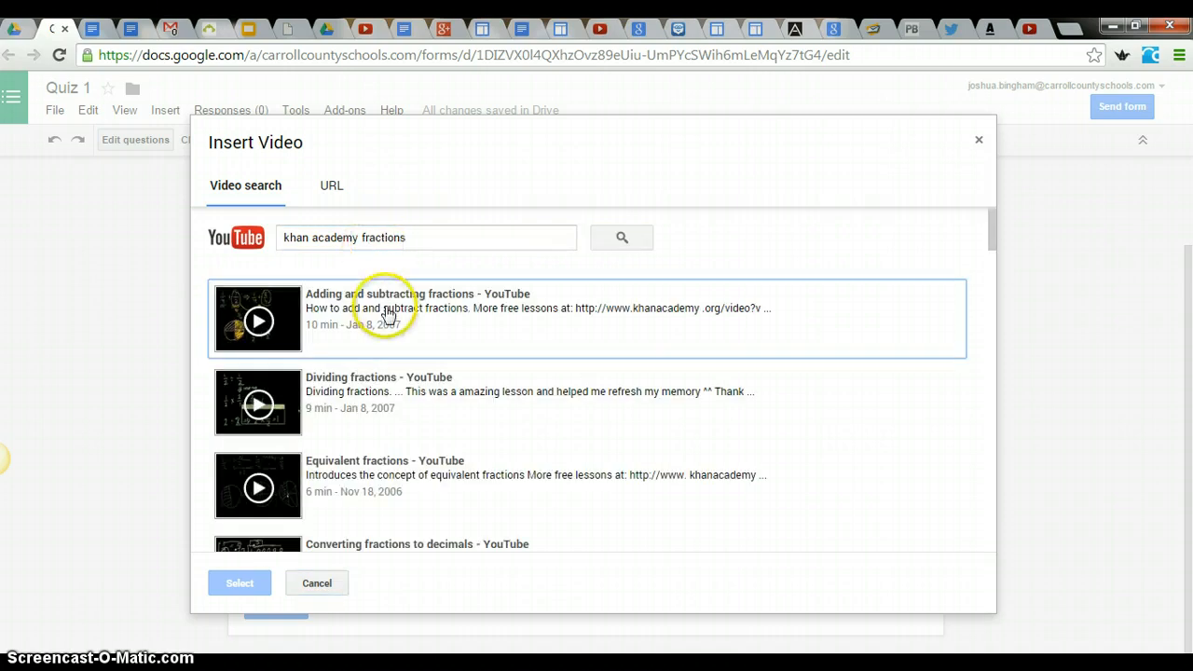
left_click(385, 309)
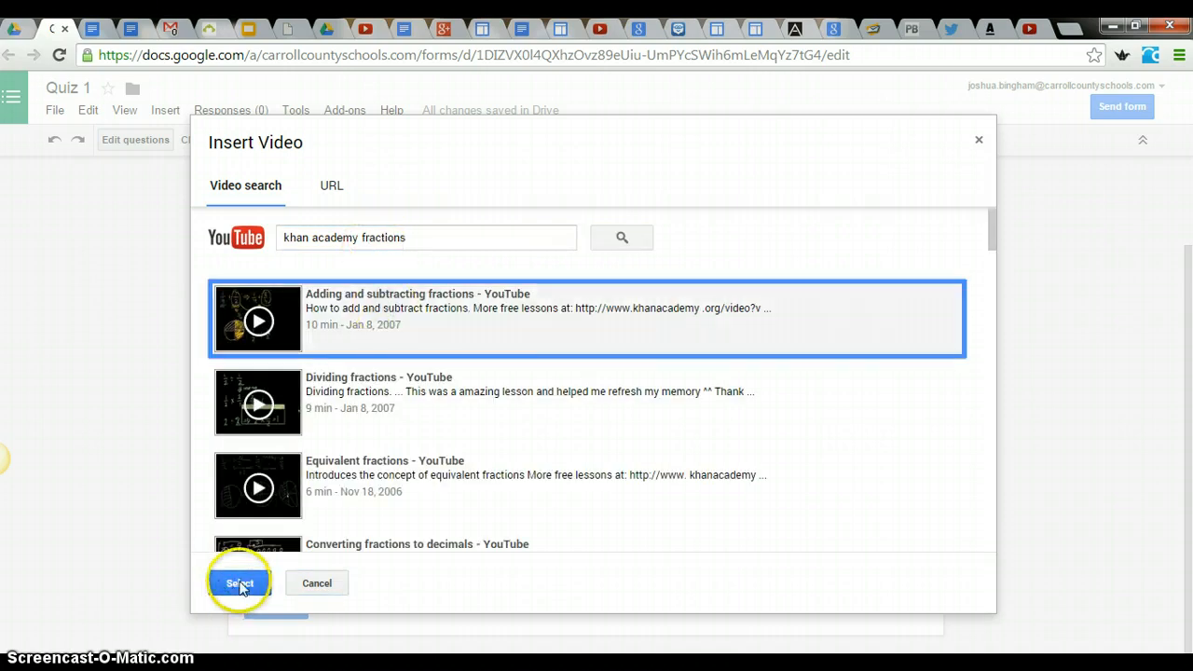
left_click(237, 581)
- Center the fractions video in the form and finish editing the video item
scroll(392, 429, "down", 3)
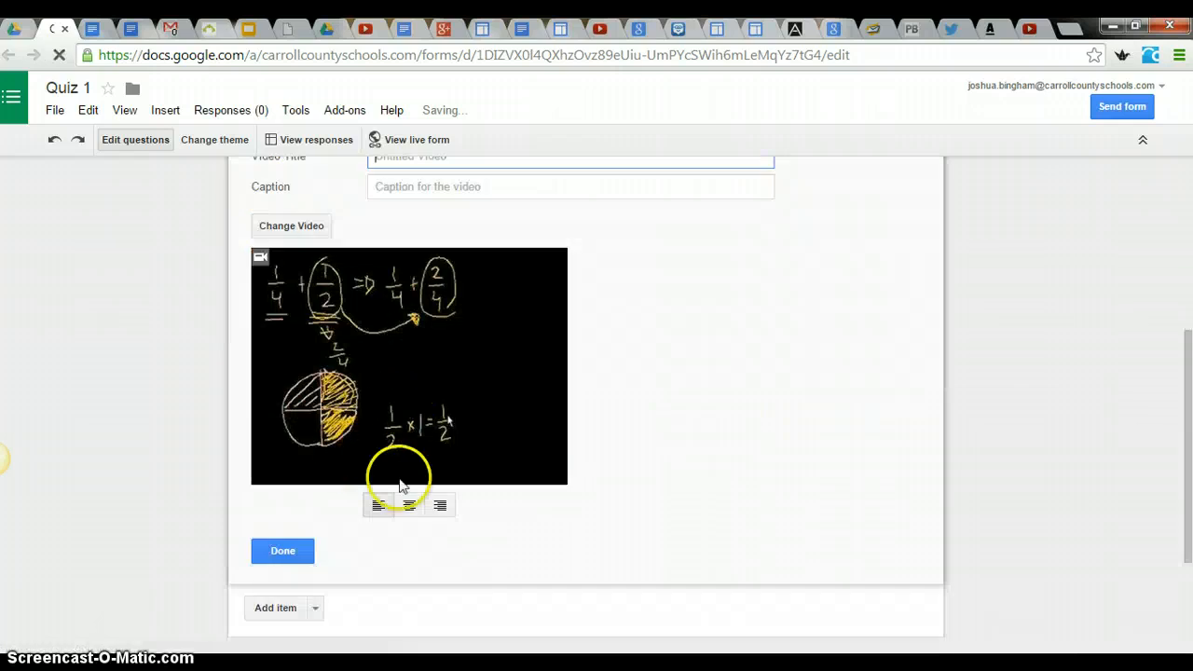
left_click(413, 506)
scroll(413, 499, "up", 2)
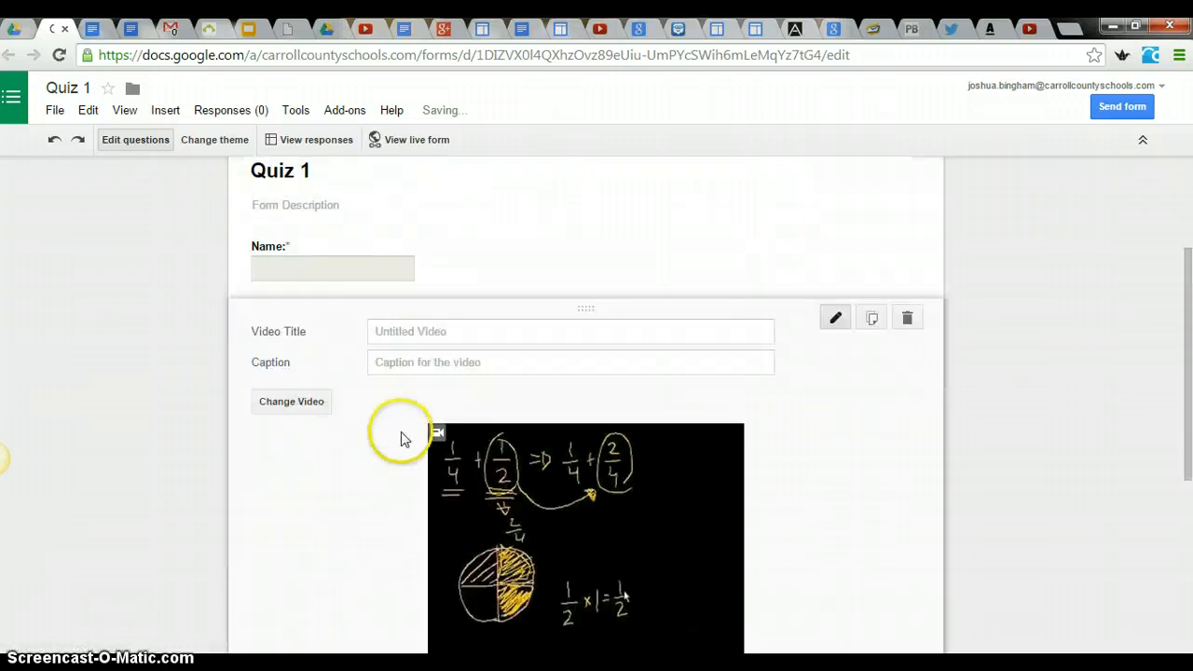
scroll(413, 360, "down", 3)
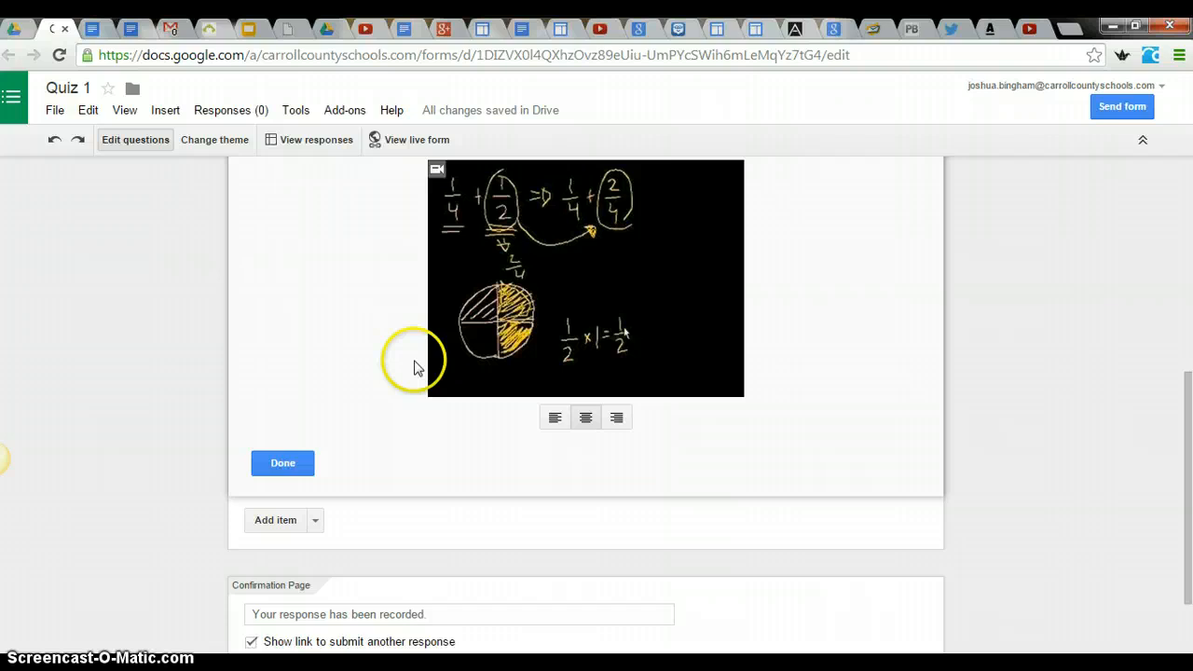
left_click(298, 463)
scroll(294, 473, "down", 3)
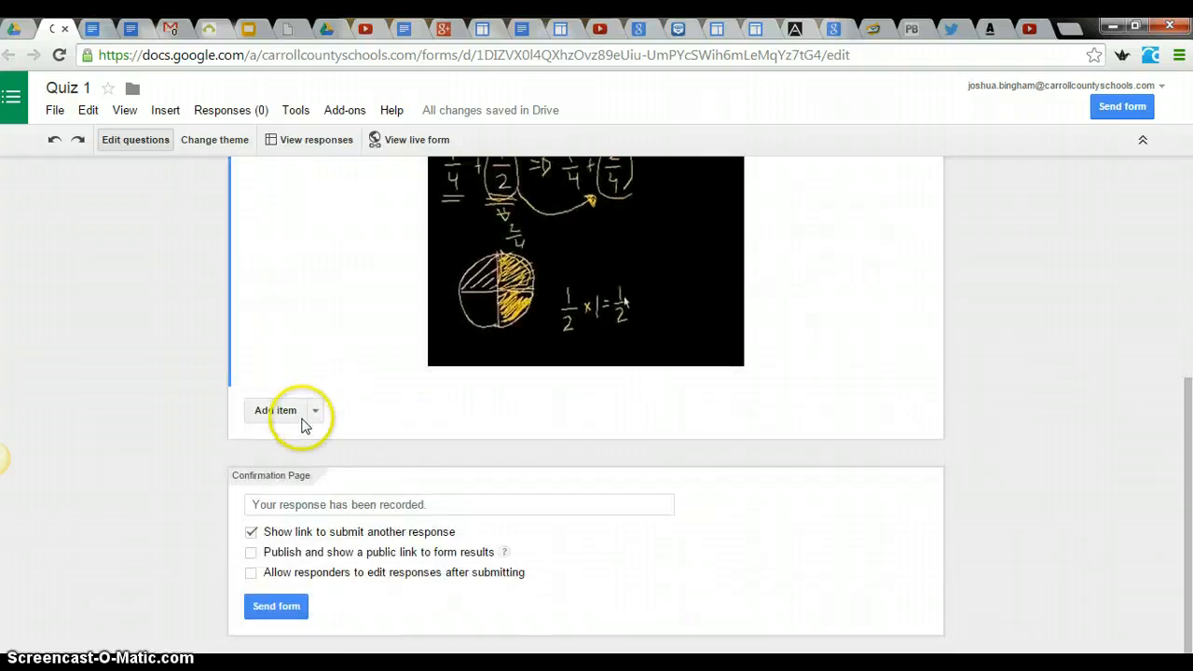
left_click(305, 417)
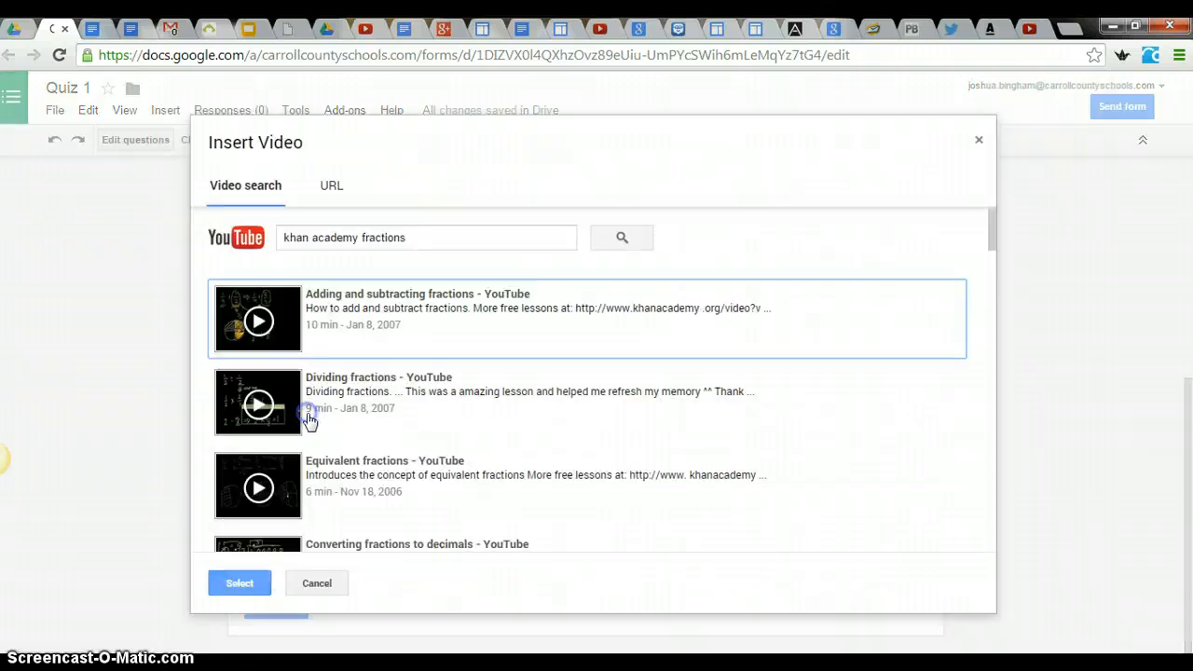
left_click(979, 140)
- Add a multiple choice question below the video, titled "Who is the president of the U.S.?"
scroll(405, 528, "down", 1)
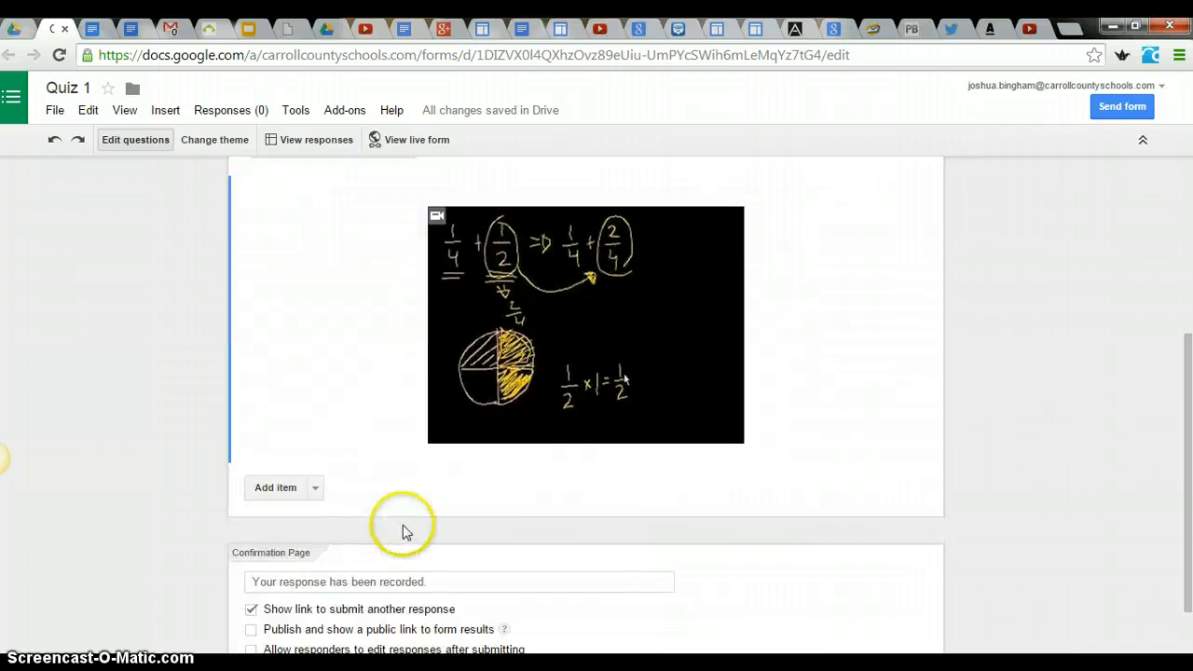
left_click(317, 499)
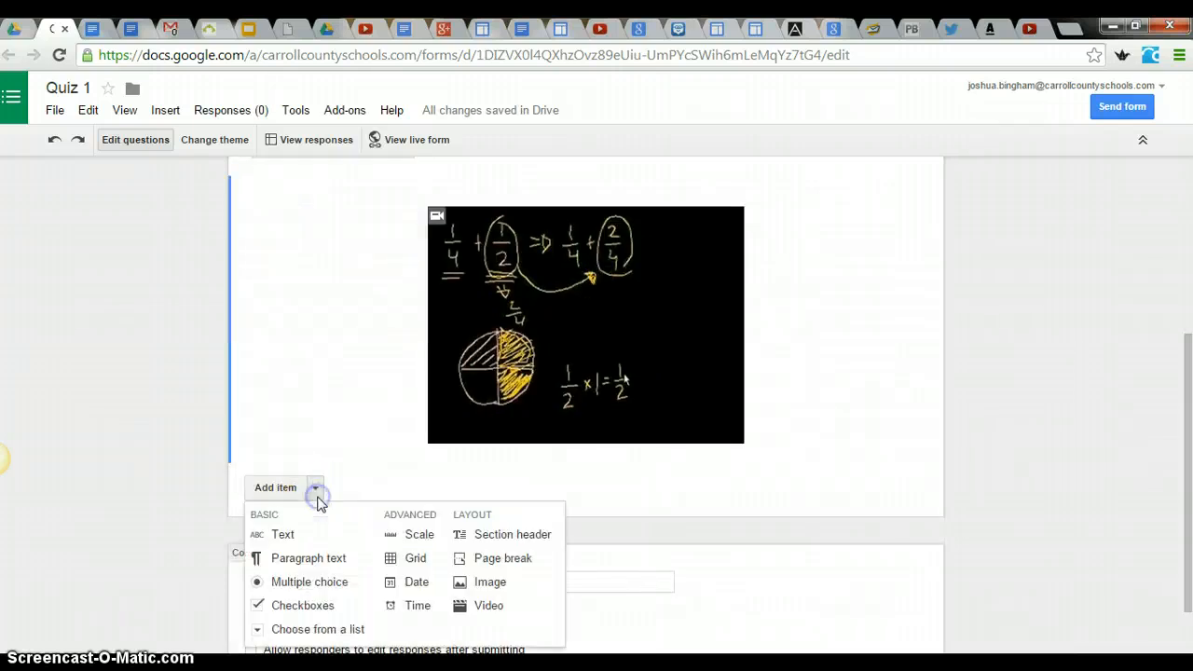
left_click(321, 583)
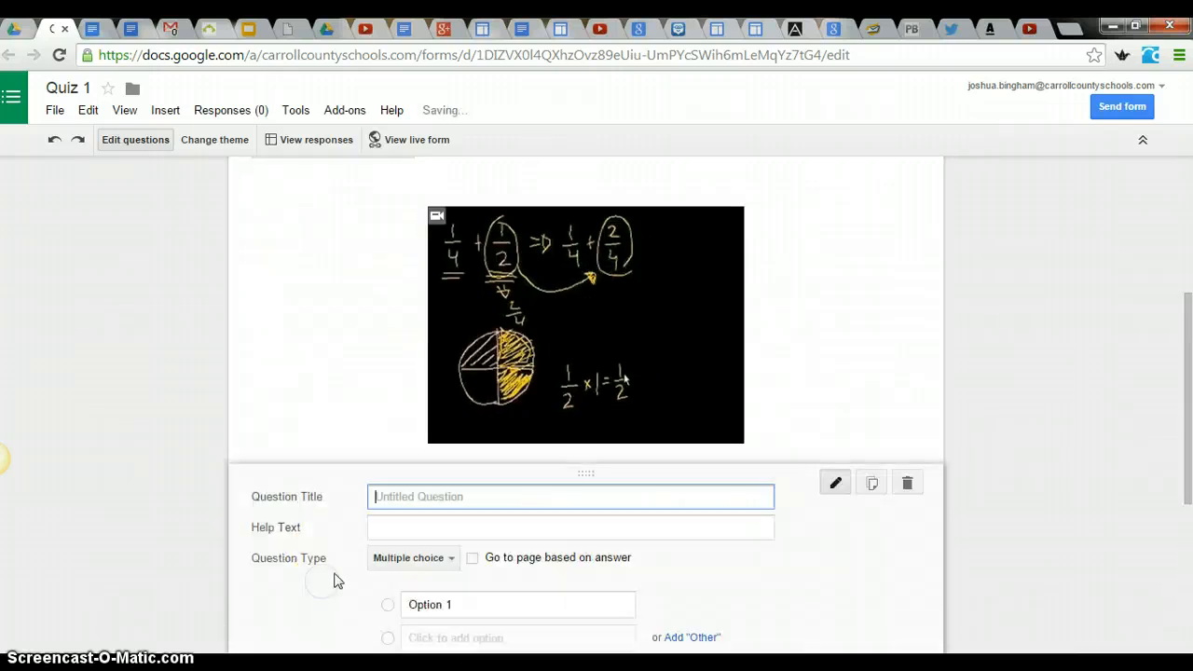
left_click(483, 503)
type("WH")
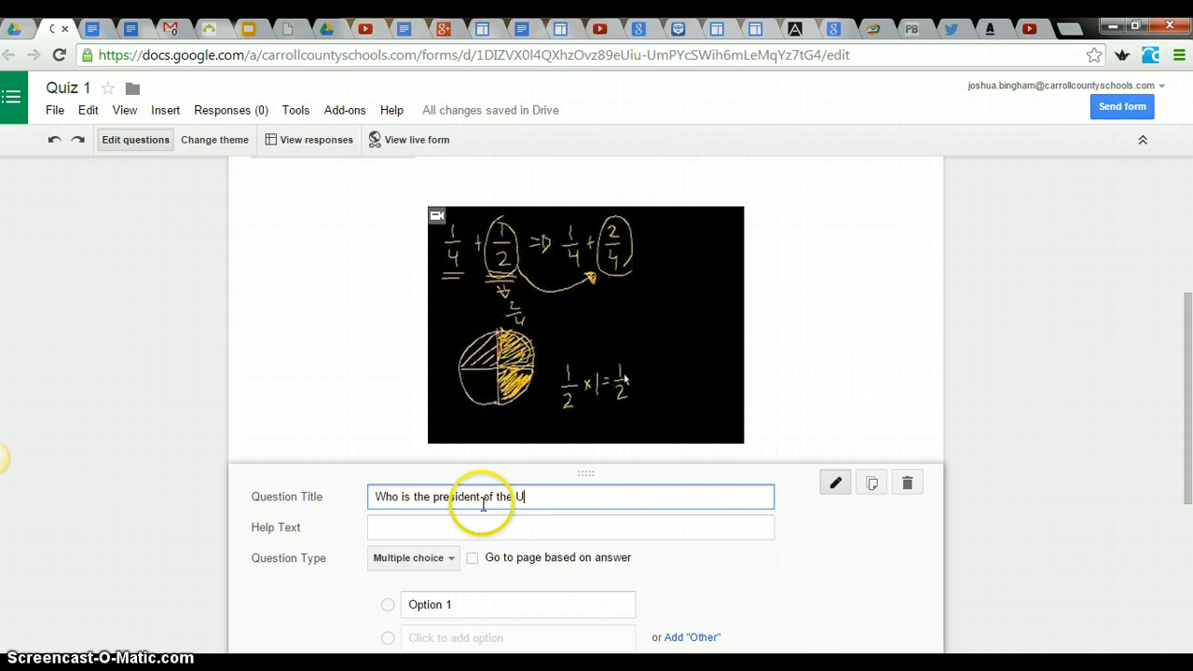
- Enter "Bush", "Clinton" and "Obama" as the answer options of the president question
scroll(483, 503, "down", 2)
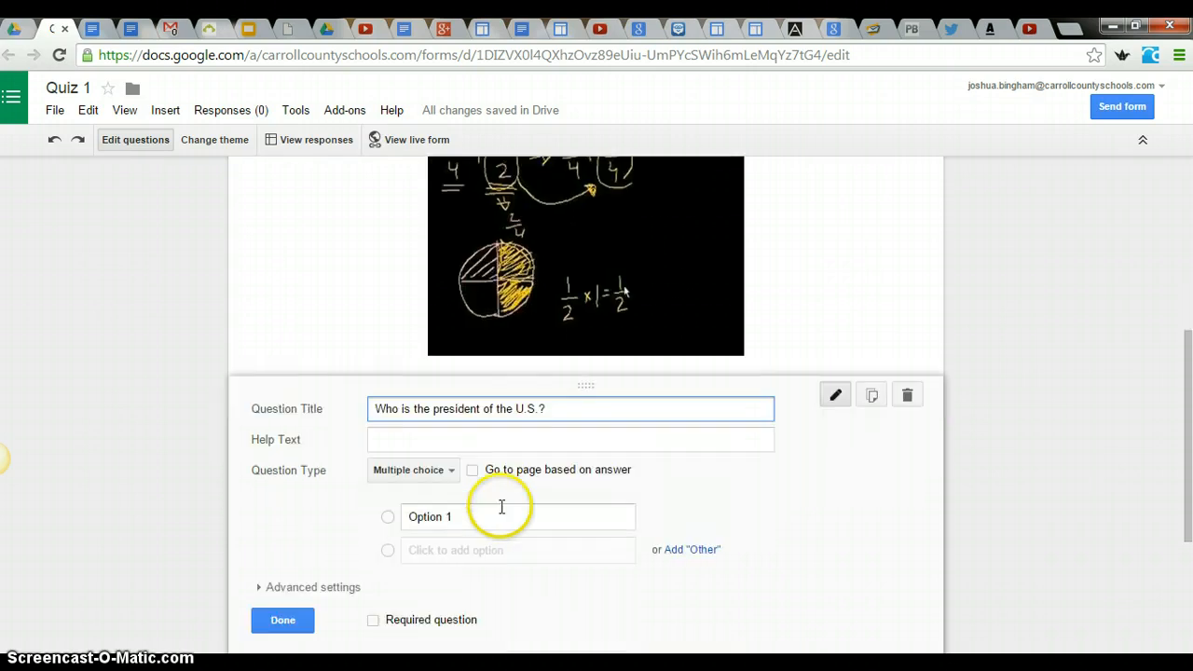
left_click(484, 510)
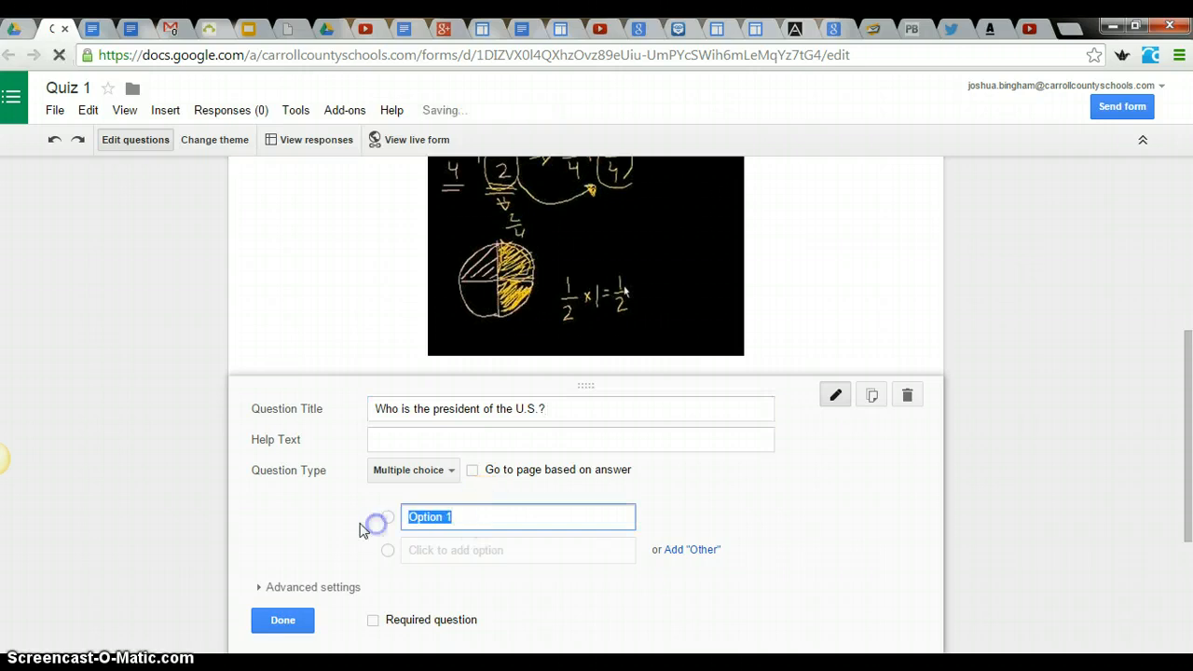
type("Bush")
key("Return")
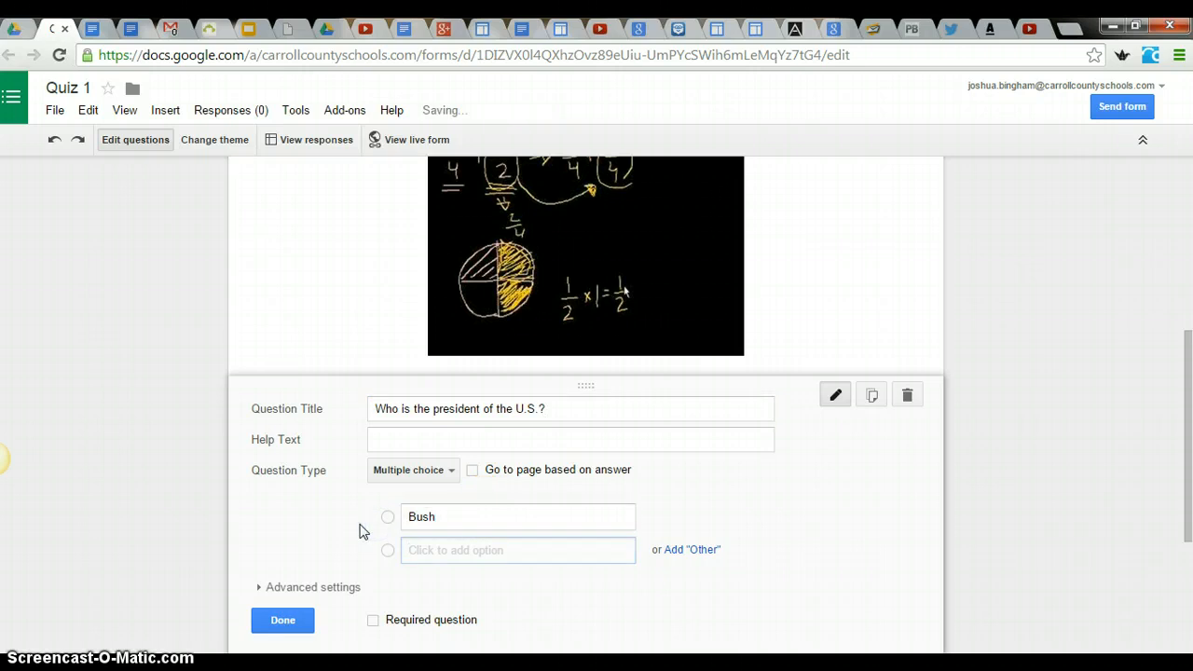
type("Clinton")
key("Return")
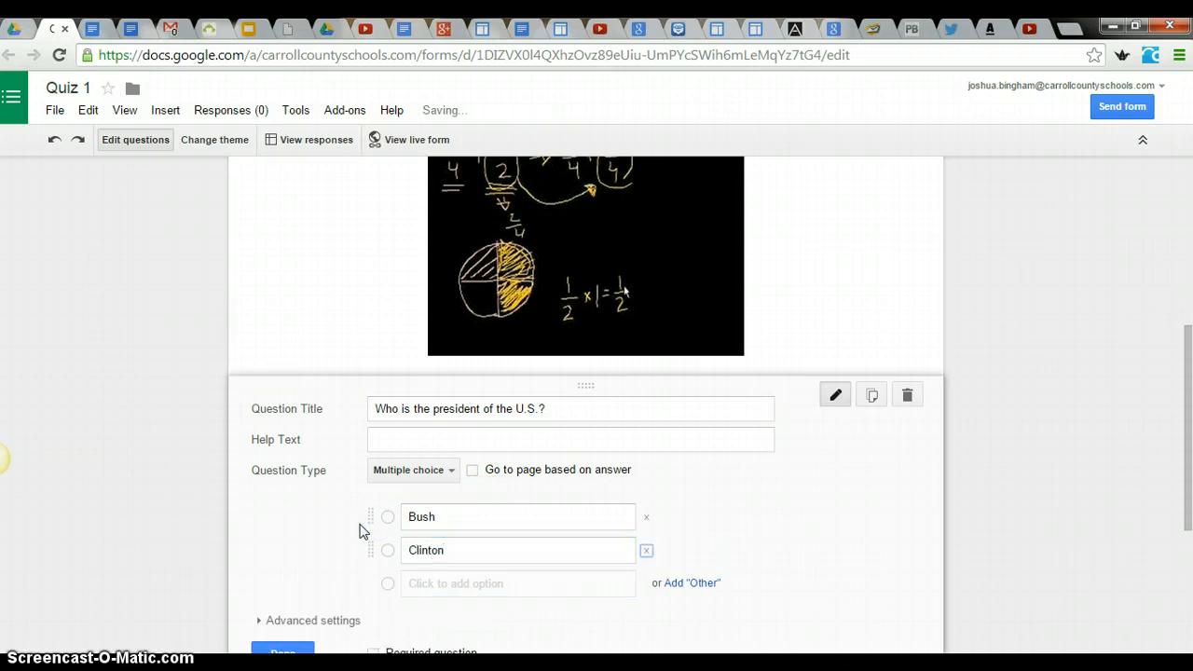
type("Obama")
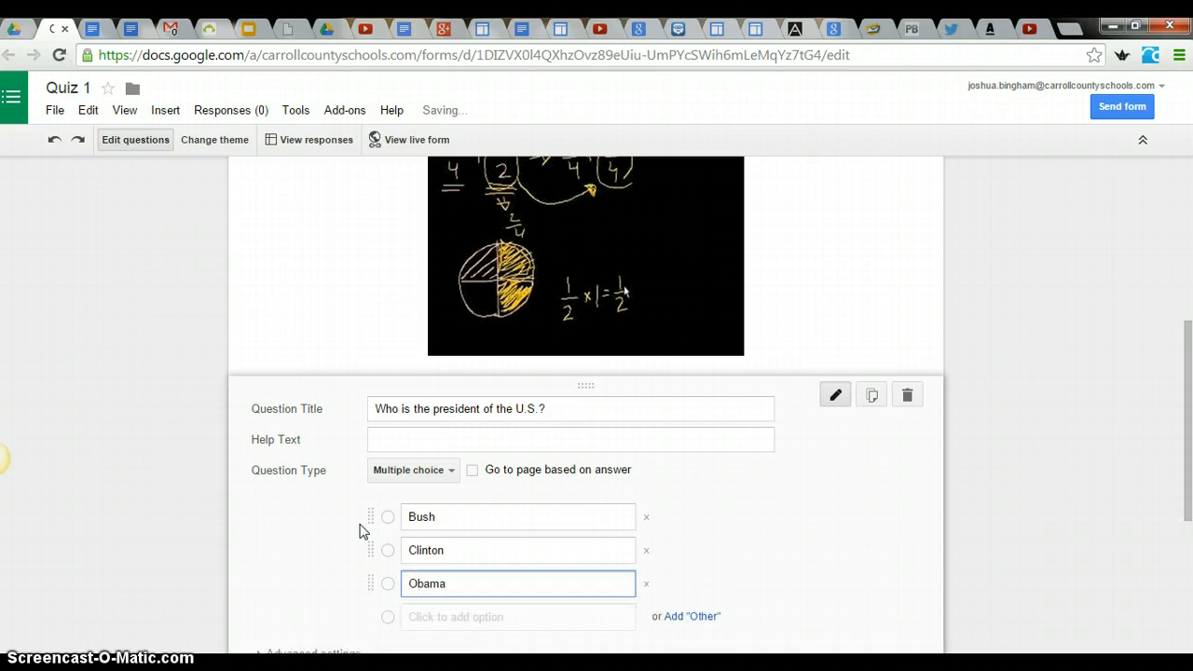
- Mark the president question as required and finish editing it
scroll(363, 532, "down", 2)
left_click(374, 511)
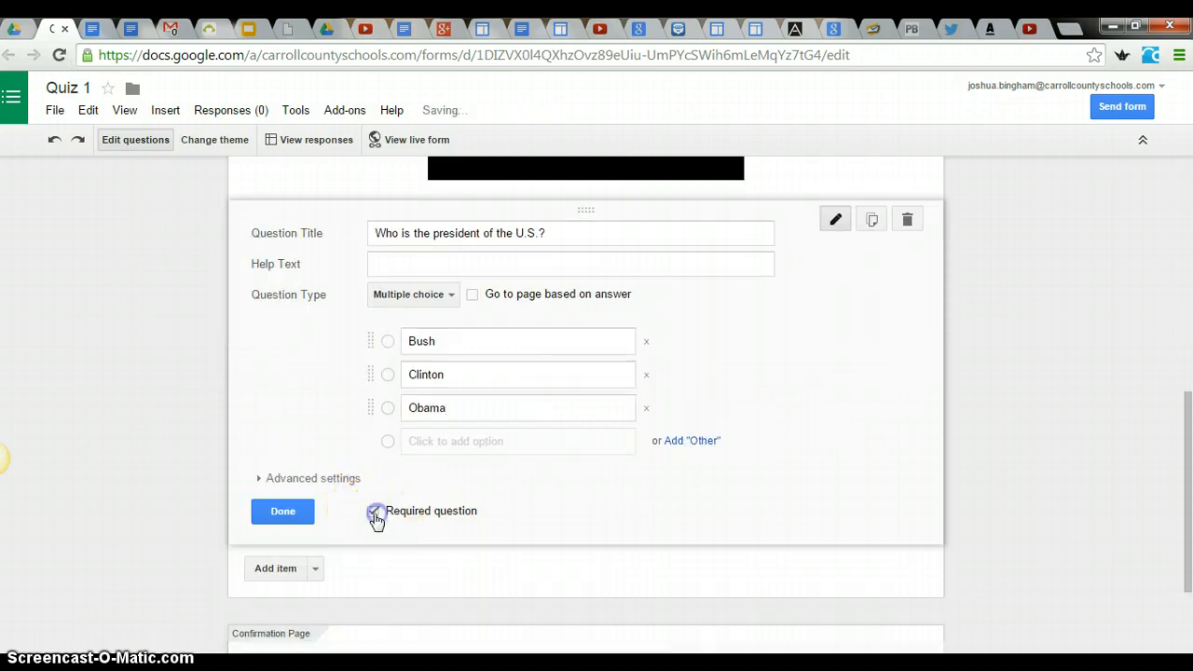
left_click(283, 512)
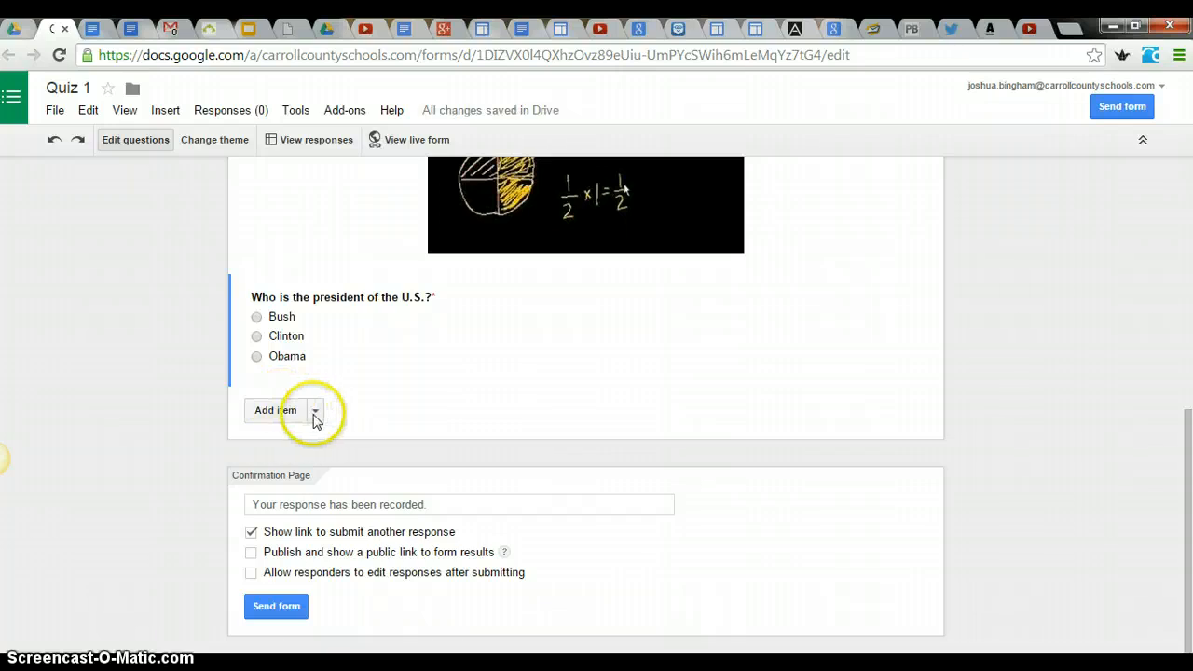
- Add a choose-from-a-list question below the president question, titled "Who is the Vice President?"
left_click(315, 412)
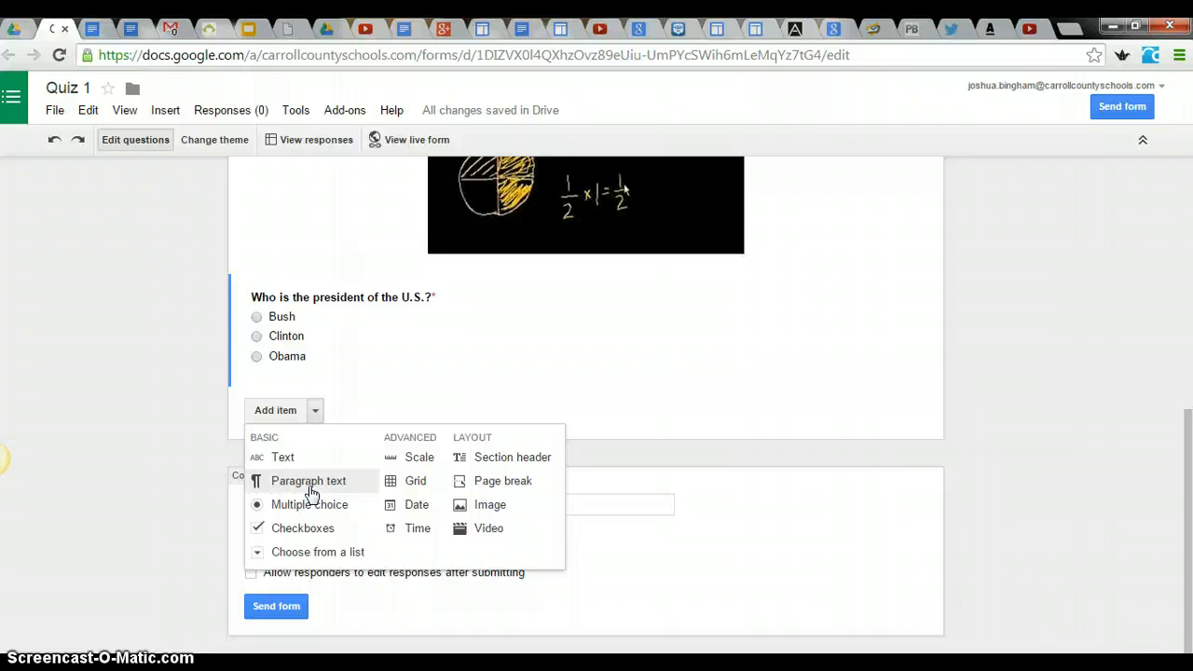
left_click(326, 553)
left_click(443, 419)
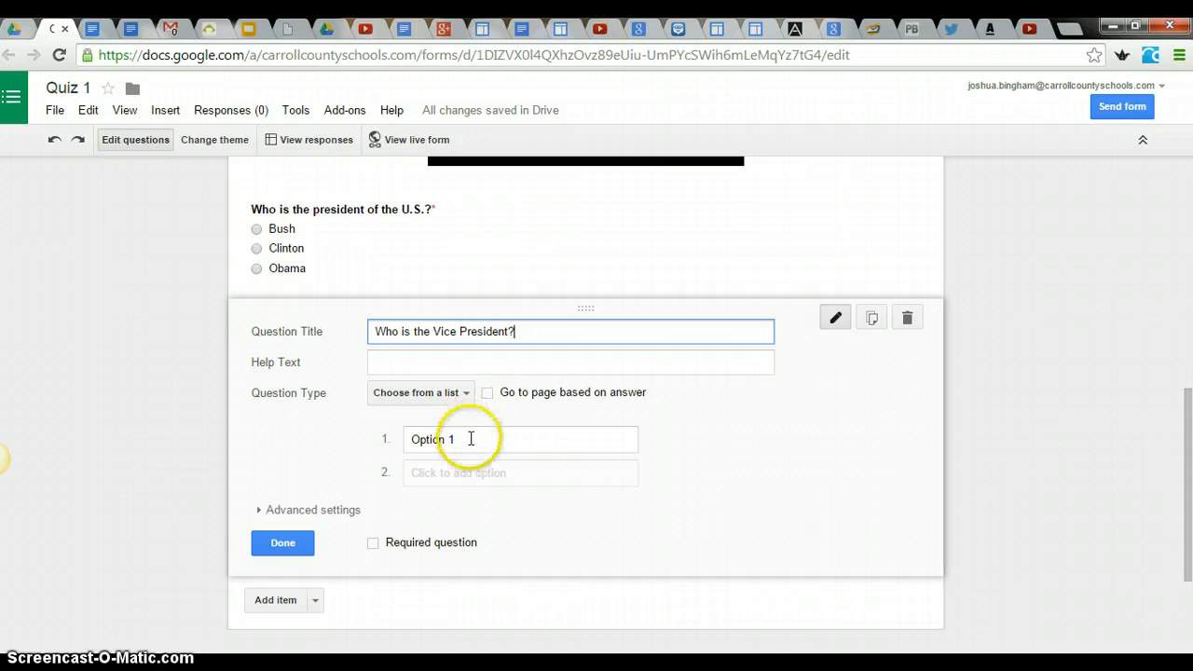
- Enter "Joe Biden", "Hillary Clinton" and "Dick Cheney" as the options of the Vice President question
left_click_drag(470, 440, 315, 456)
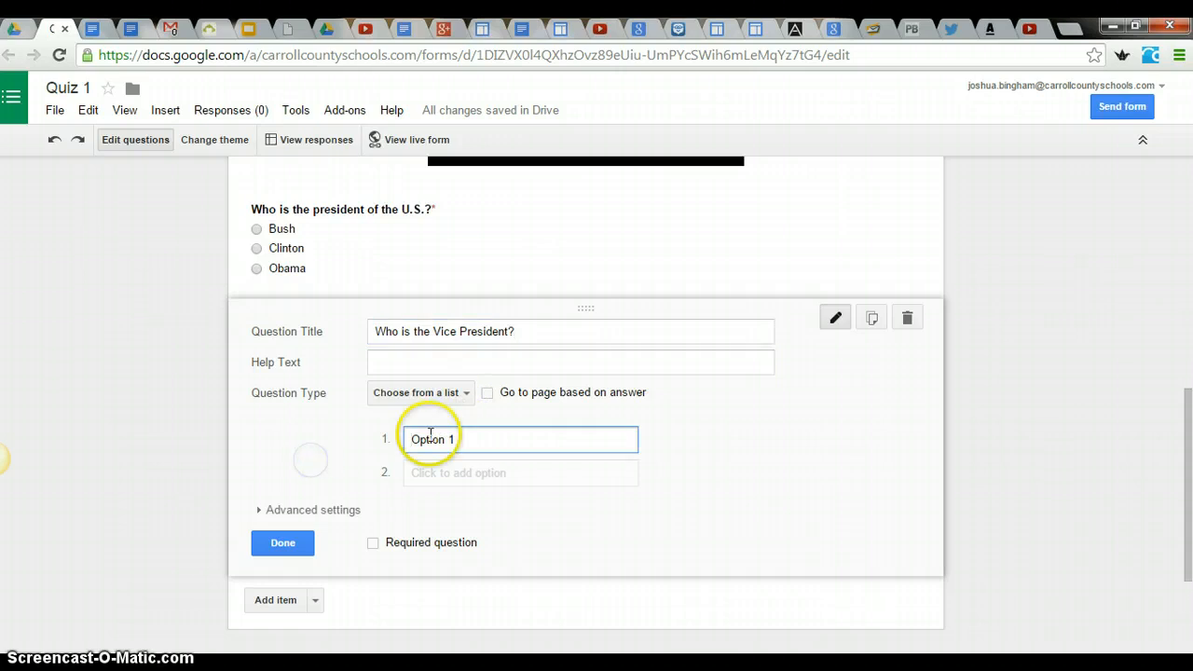
left_click_drag(468, 436, 396, 447)
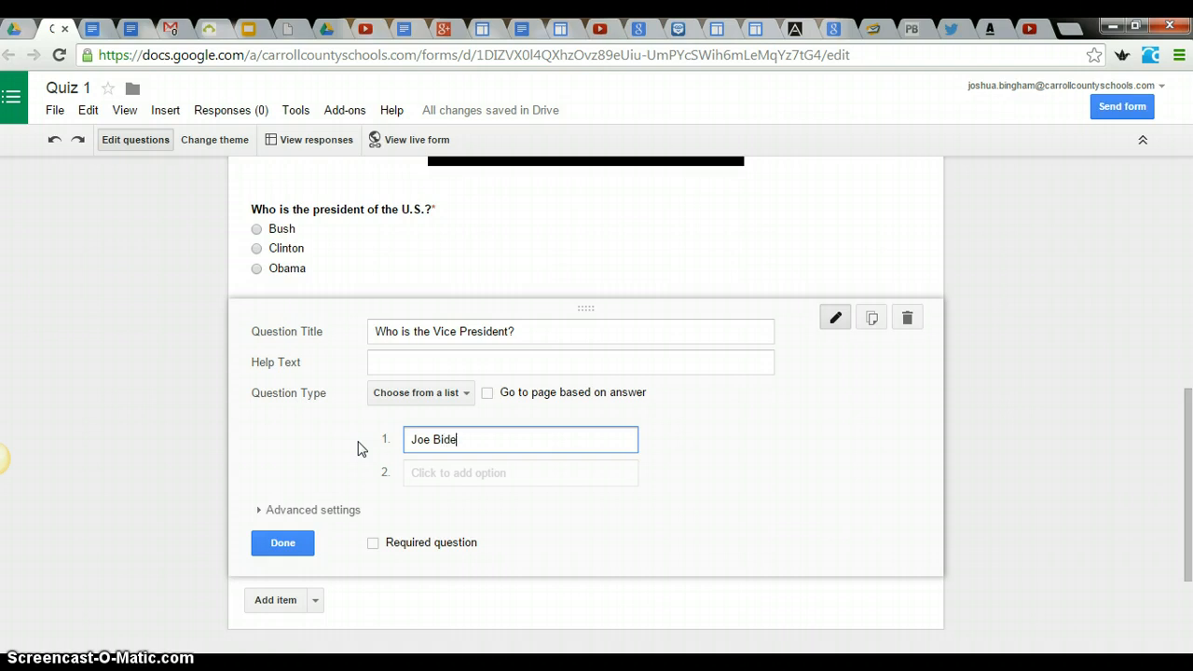
key("Tab")
type("Li")
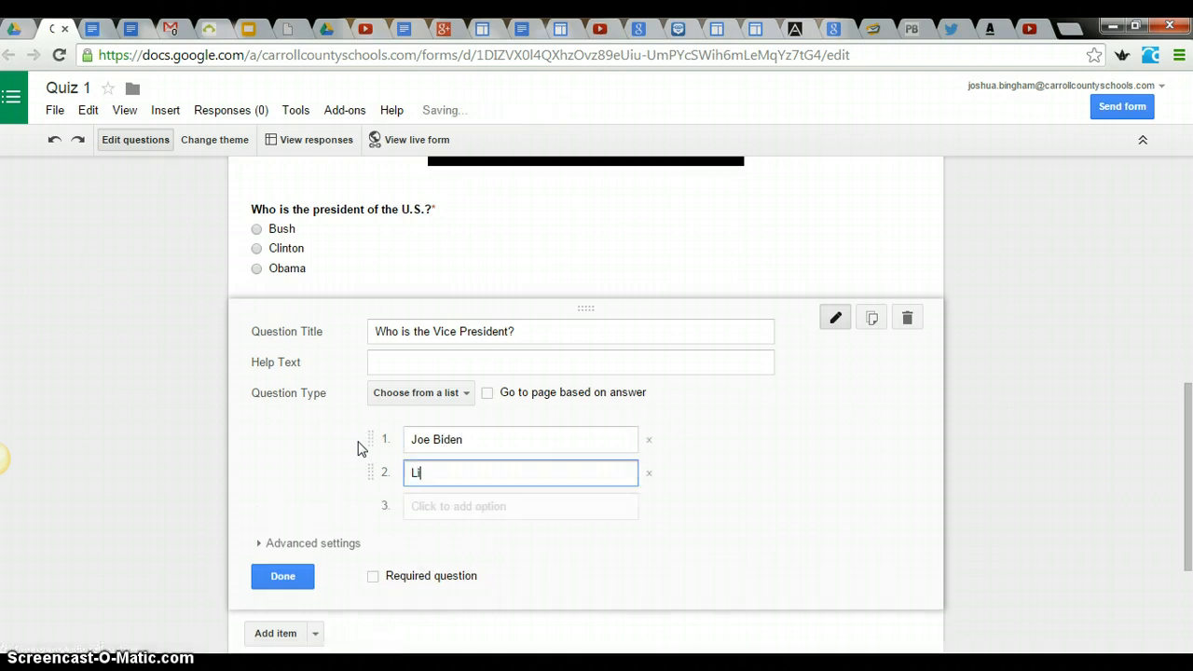
type("Hillary Clinton")
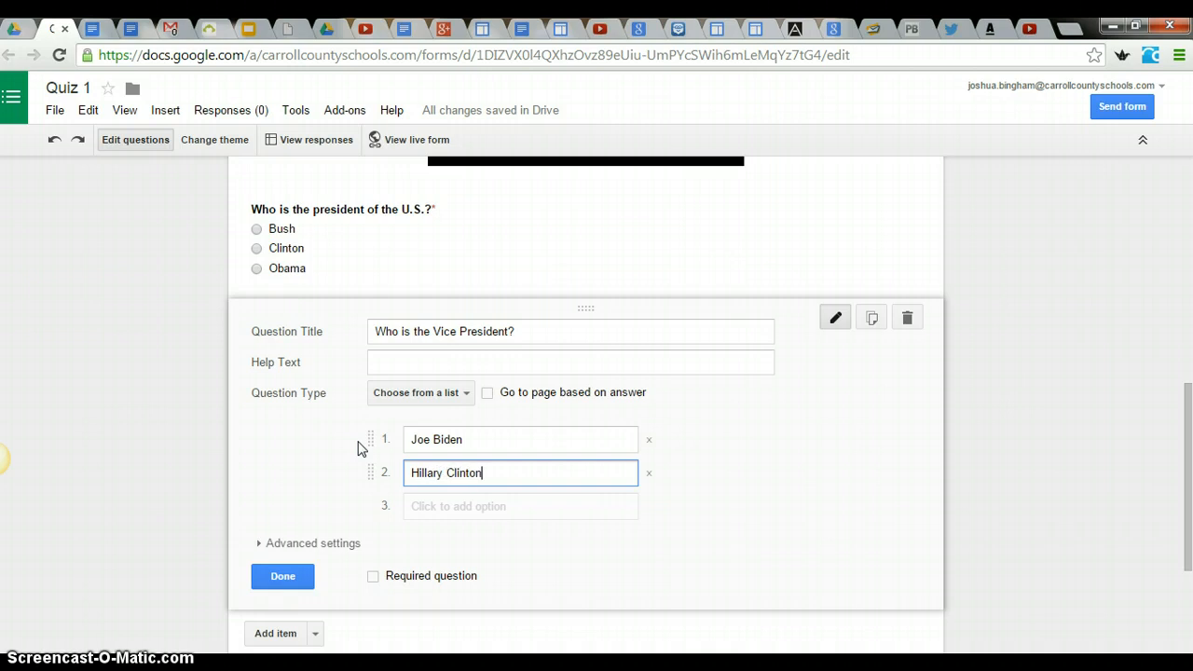
left_click(487, 508)
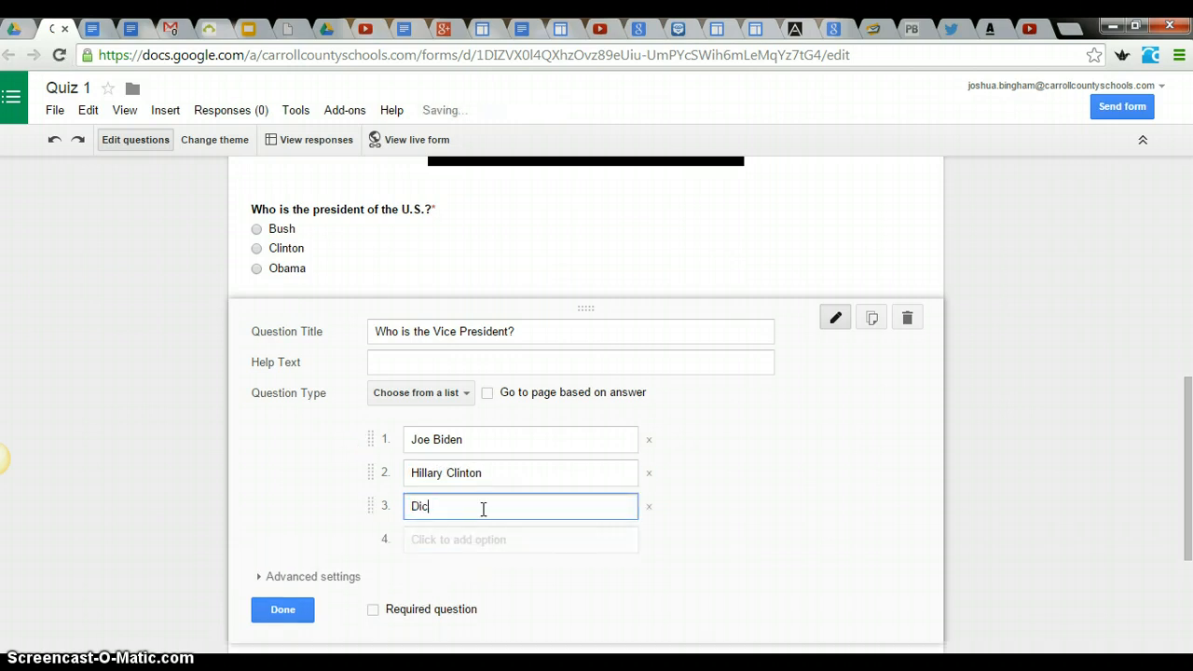
type("Dick Cheney")
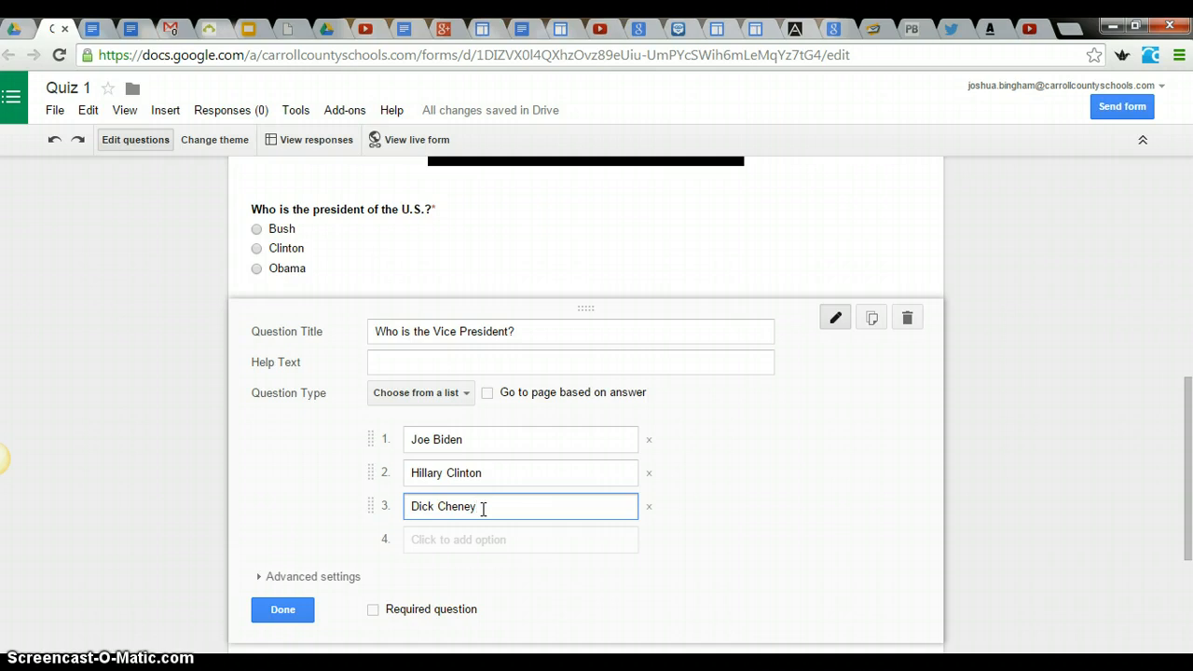
- Mark the Vice President question as required and finish editing it
scroll(387, 538, "down", 1)
left_click(380, 525)
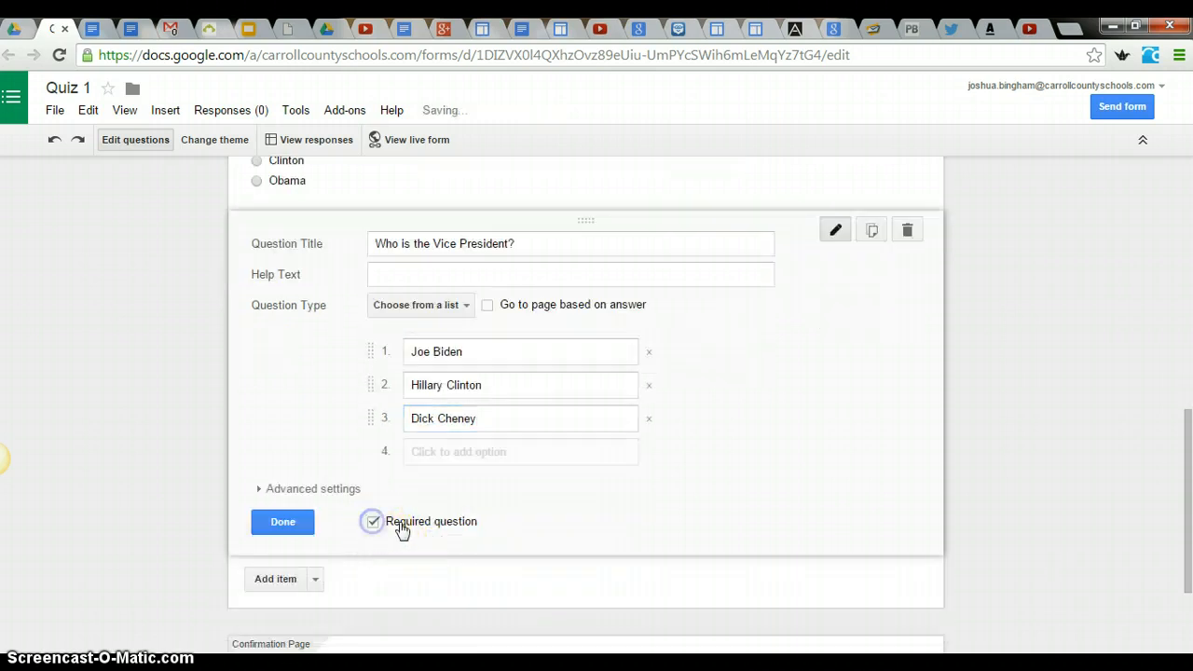
scroll(323, 504, "up", 1)
left_click(282, 611)
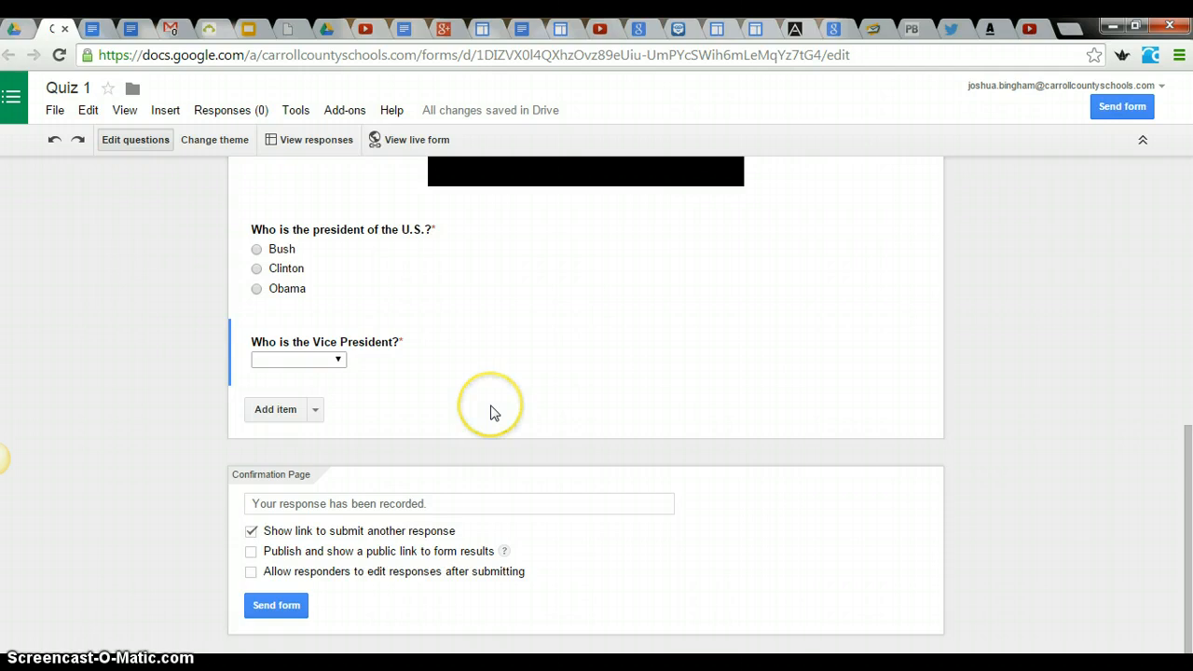
- Review the finished form, open its sending options and copy the full link to share
scroll(492, 413, "up", 3)
scroll(490, 401, "up", 3)
scroll(489, 401, "down", 2)
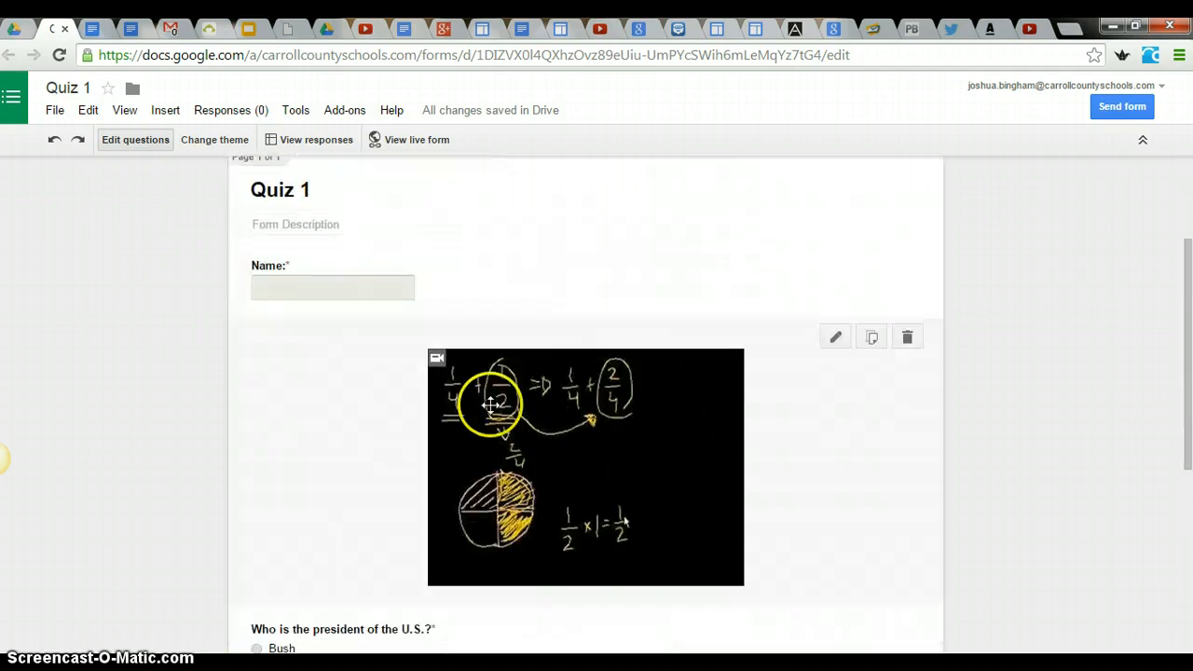
scroll(492, 409, "down", 4)
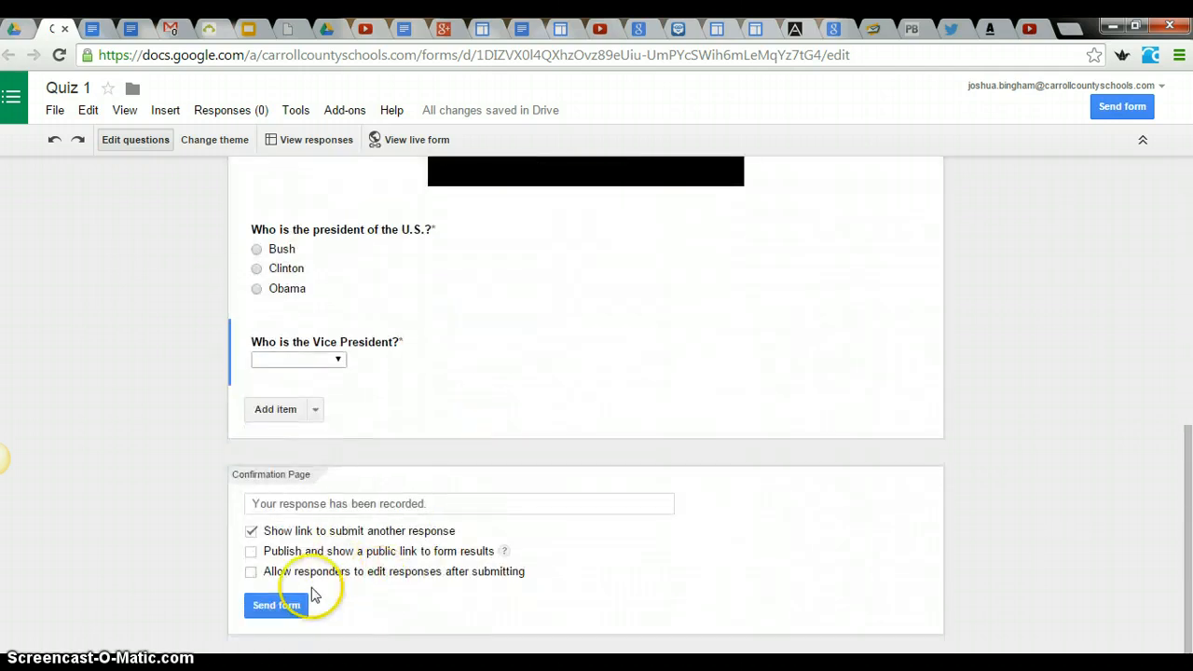
scroll(539, 440, "up", 1)
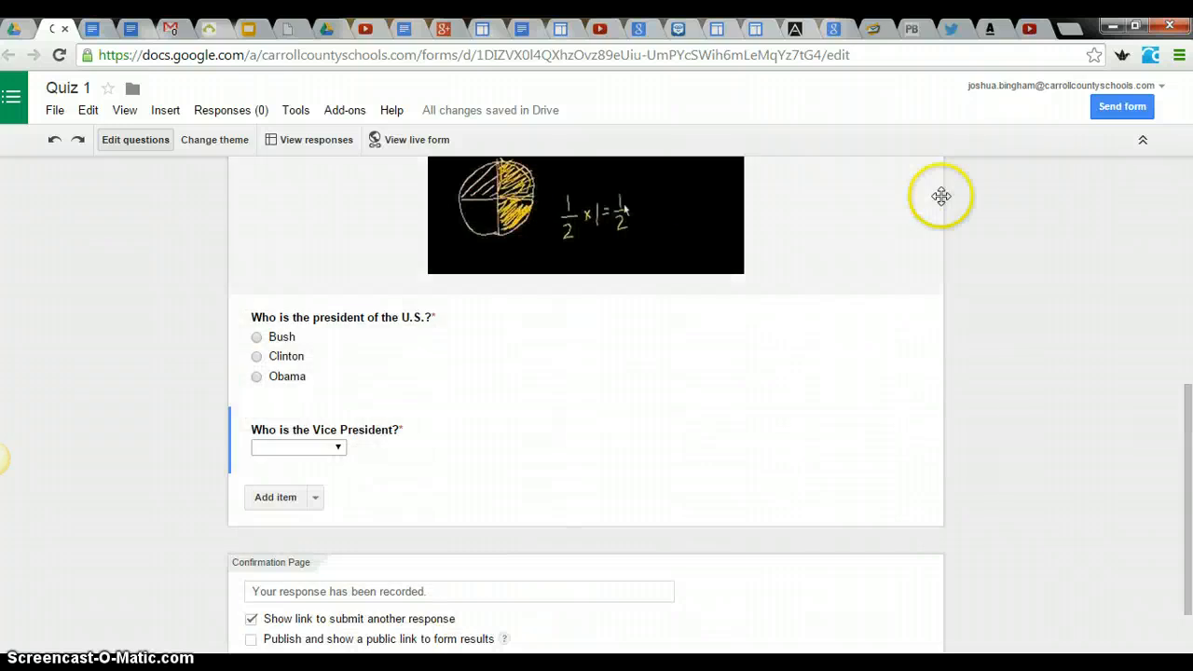
left_click(1124, 110)
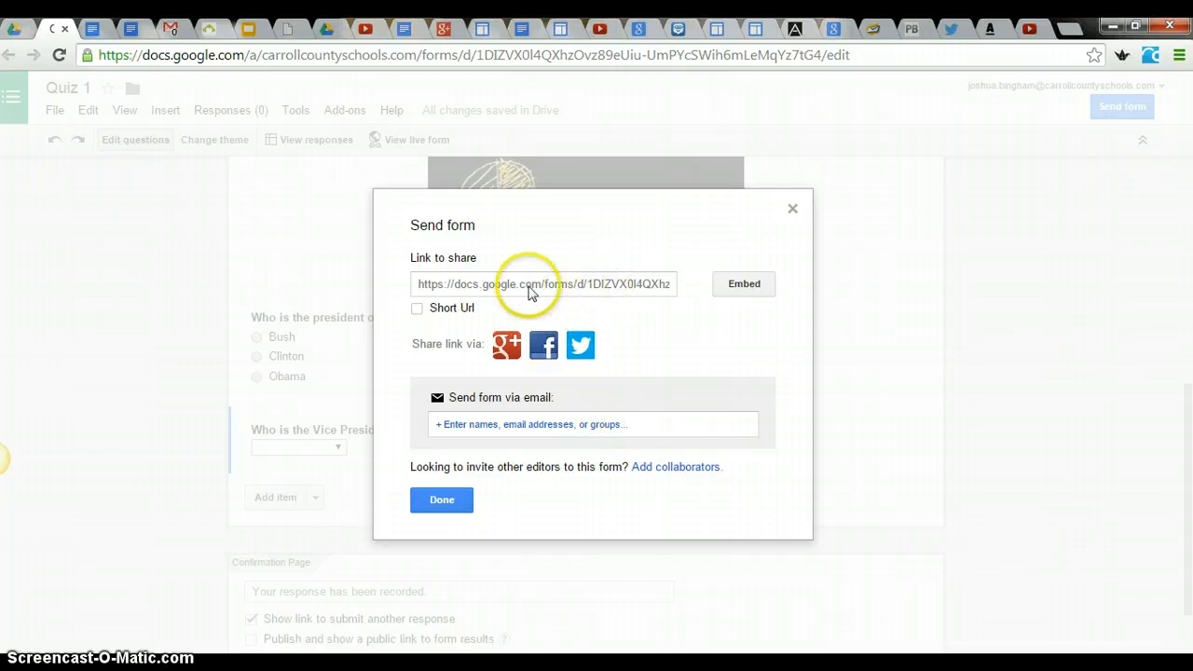
left_click(547, 284)
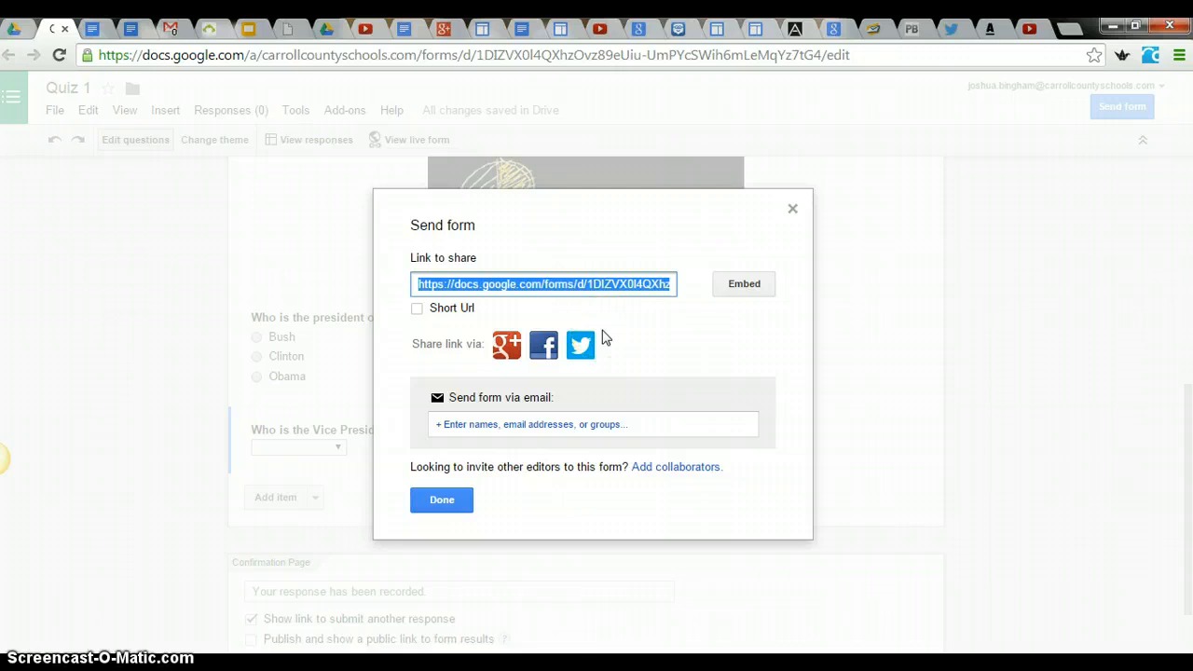
left_click(587, 287)
left_click(583, 284)
- Open the Google URL shortener at goo.gl in a new browser tab
left_click(1069, 28)
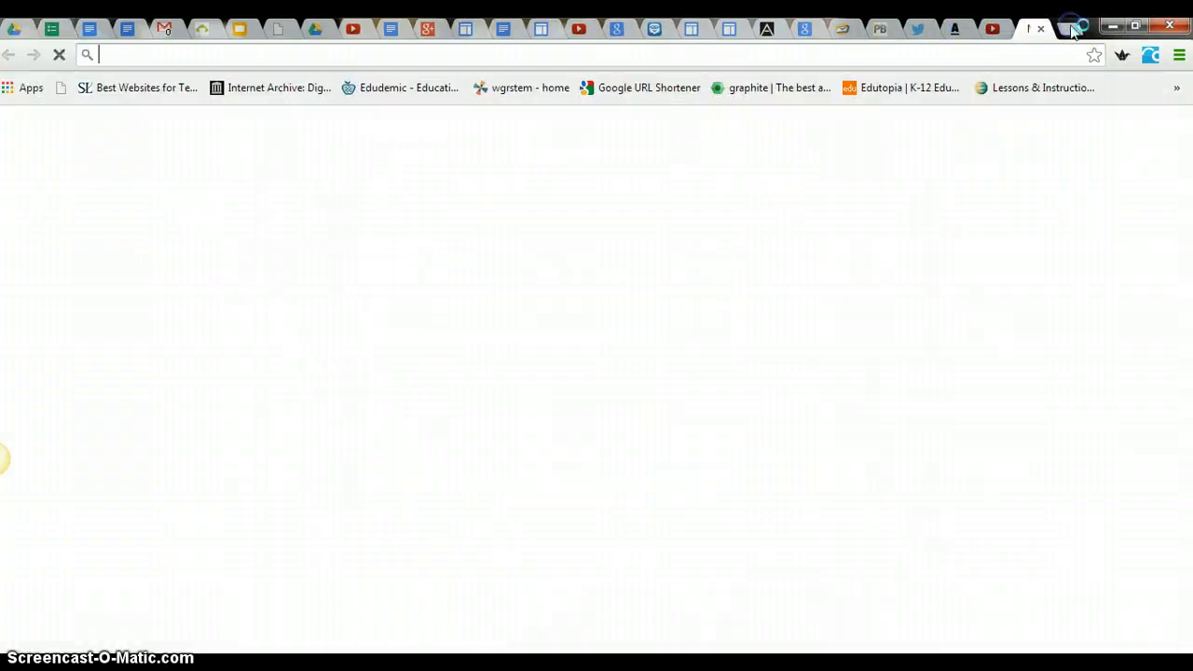
type("goo.")
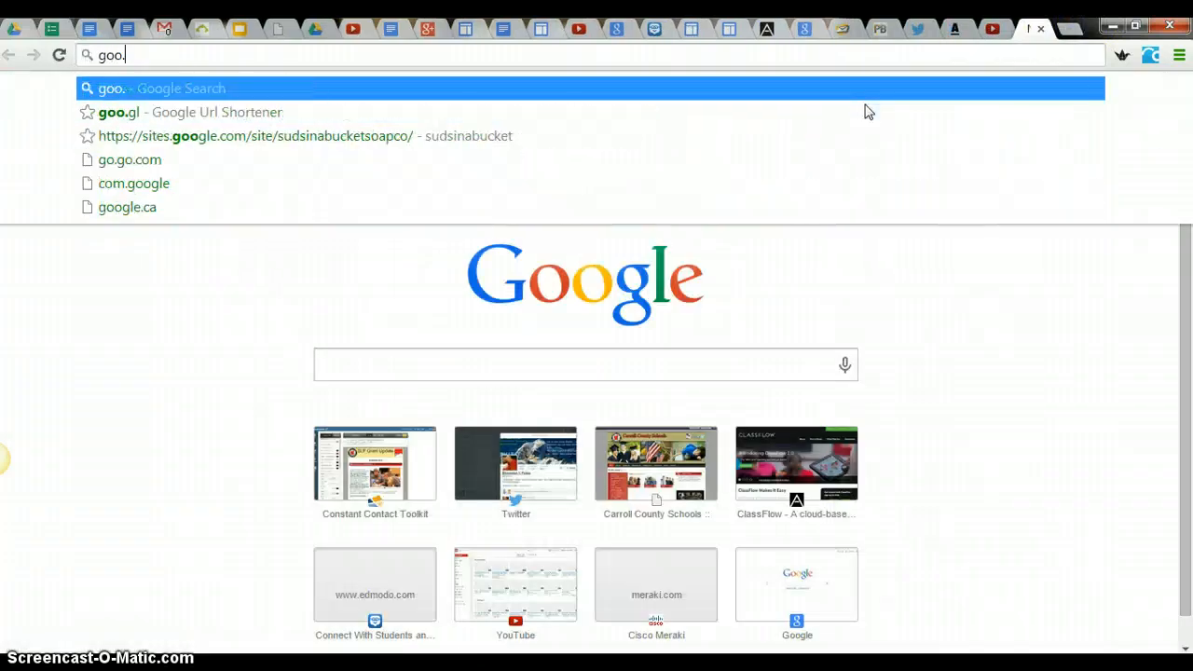
type("gl")
key("Return")
left_click(445, 137)
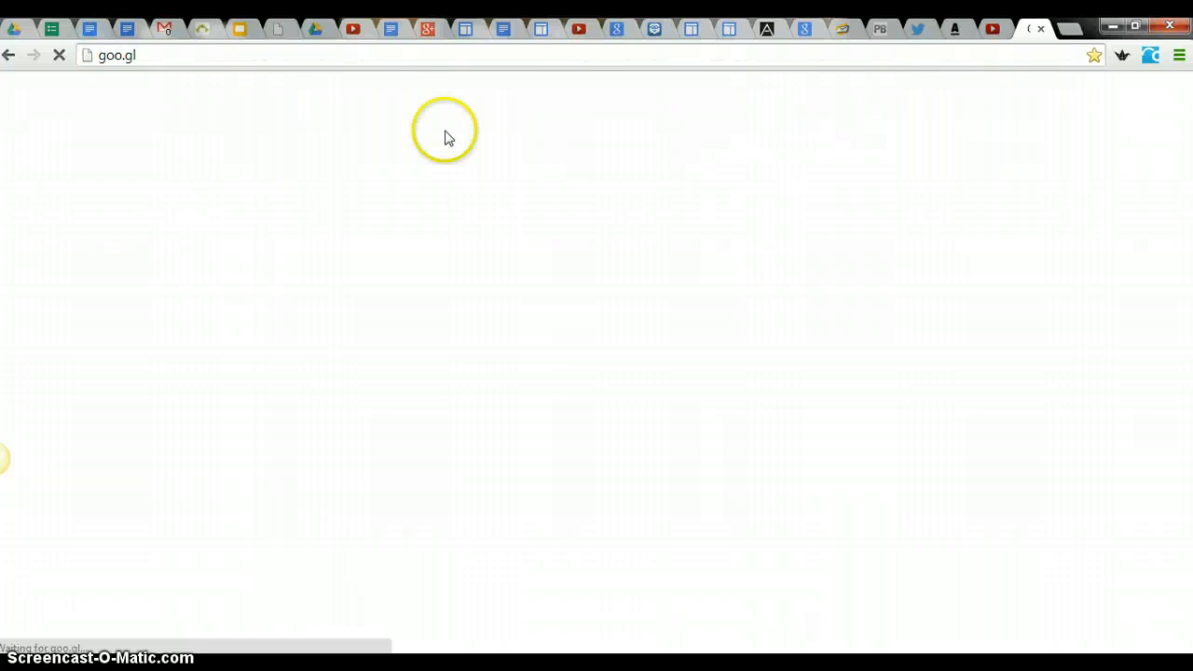
- Shorten the copied form link and open the details page of the new short URL
left_click(175, 223)
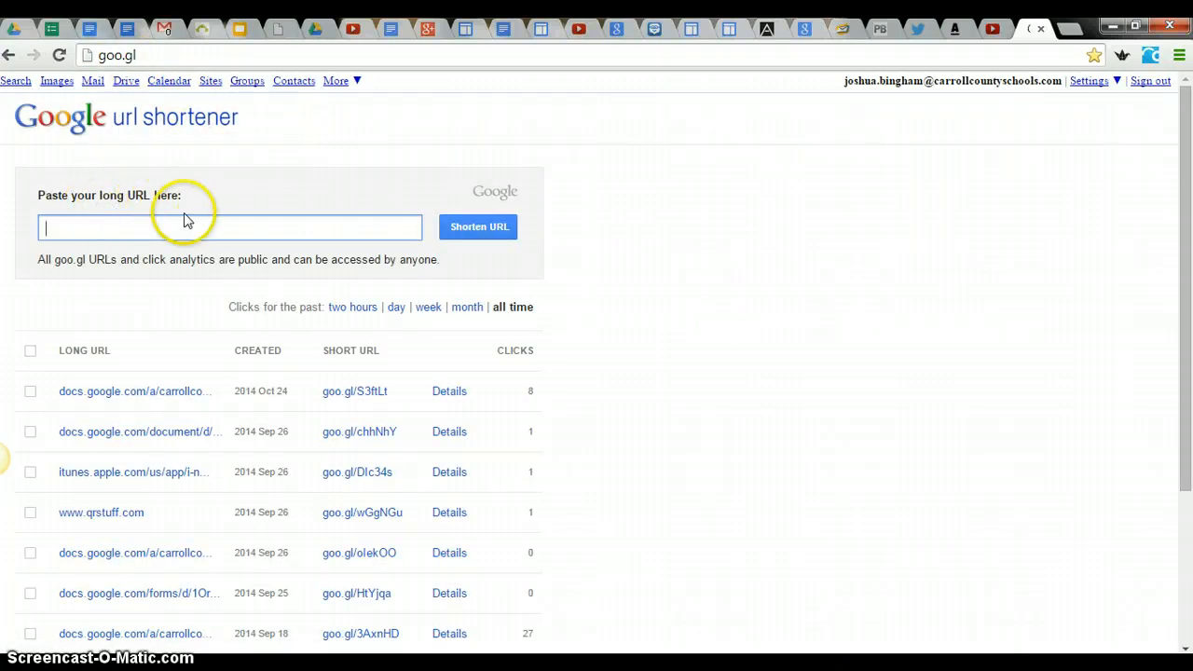
key("ctrl+v")
left_click(479, 231)
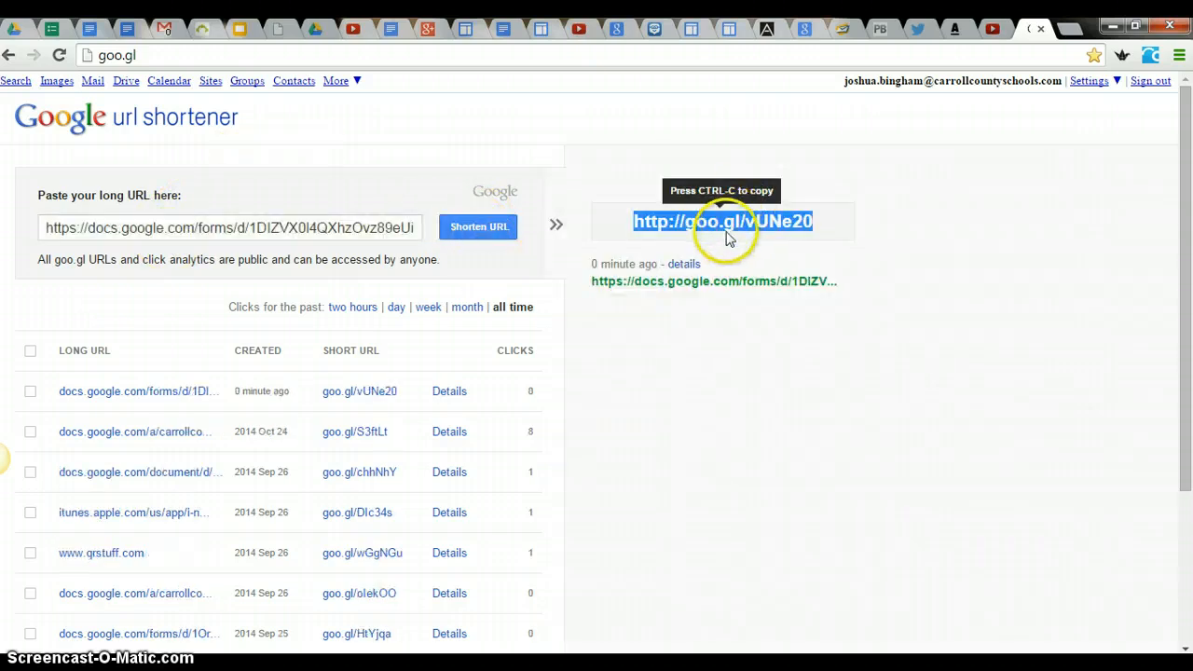
mouse_move(688, 266)
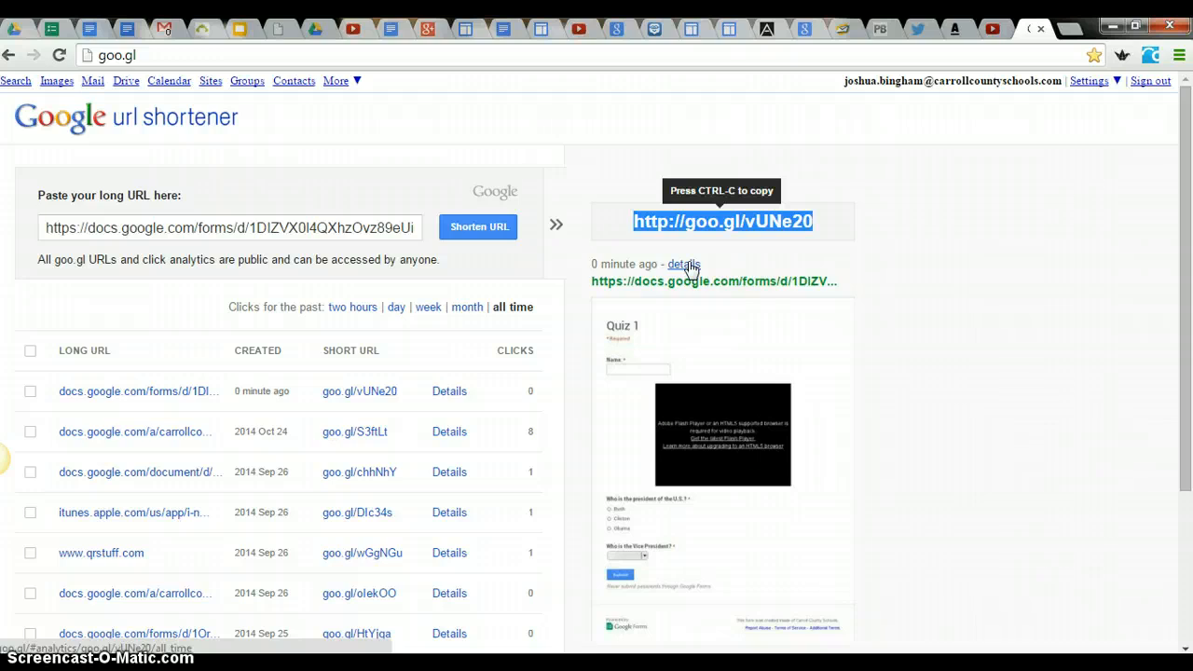
left_click(683, 264)
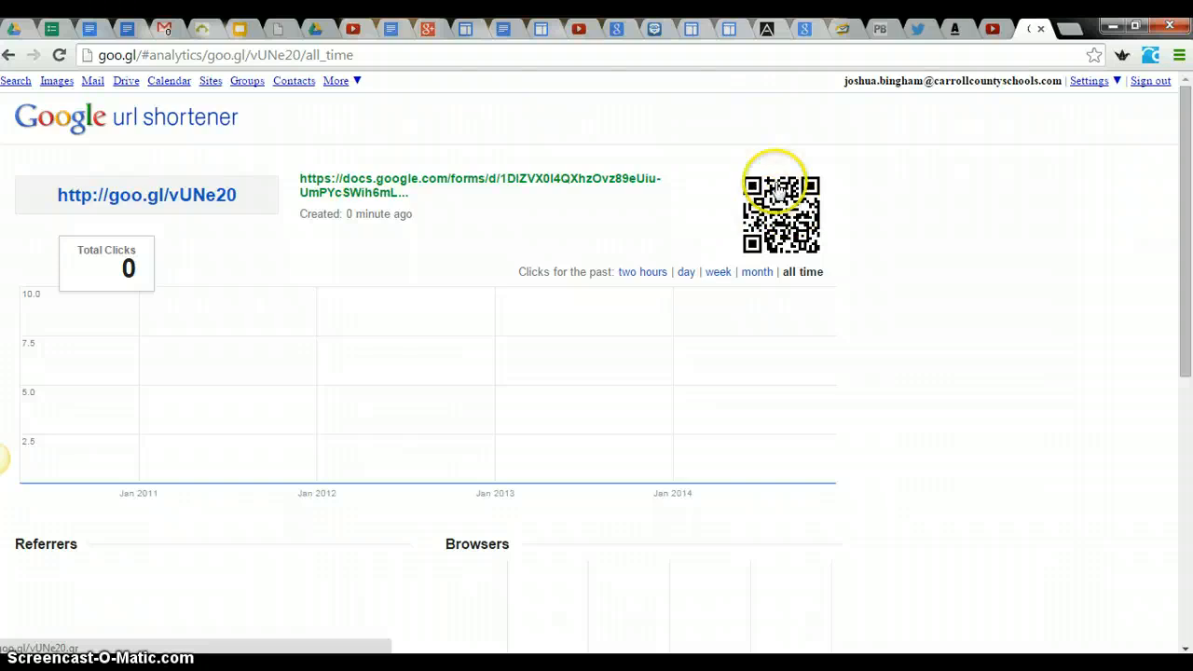
- Return to the Quiz 1 form editor, close the sending options and open the live form
left_click(56, 26)
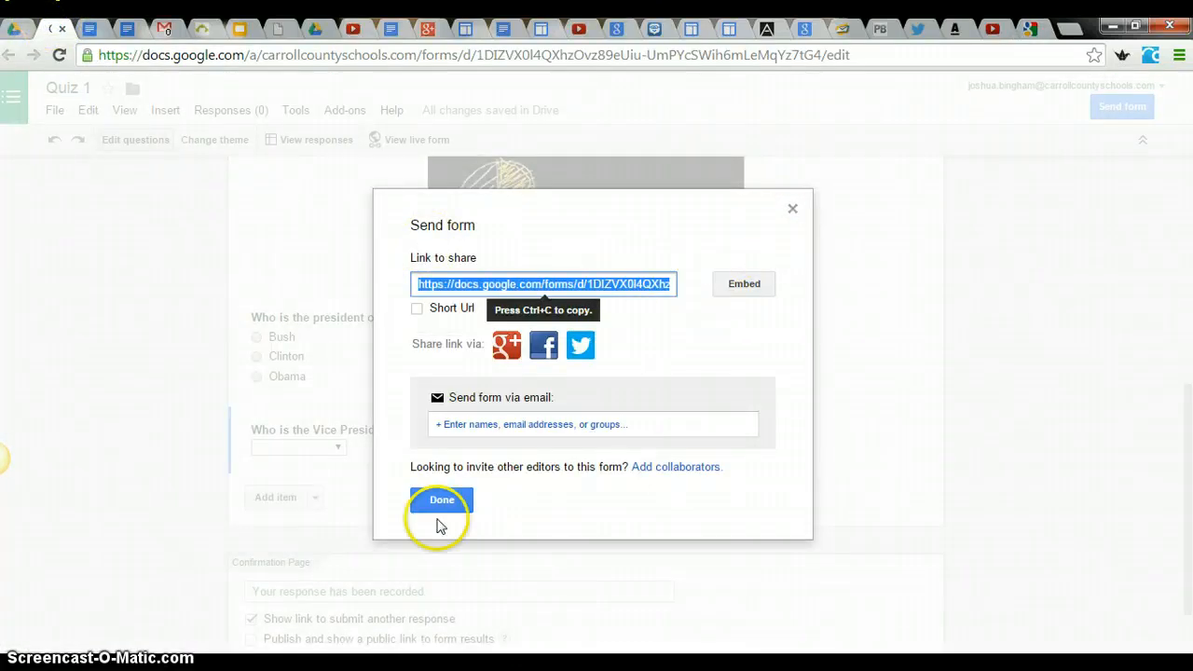
left_click(441, 501)
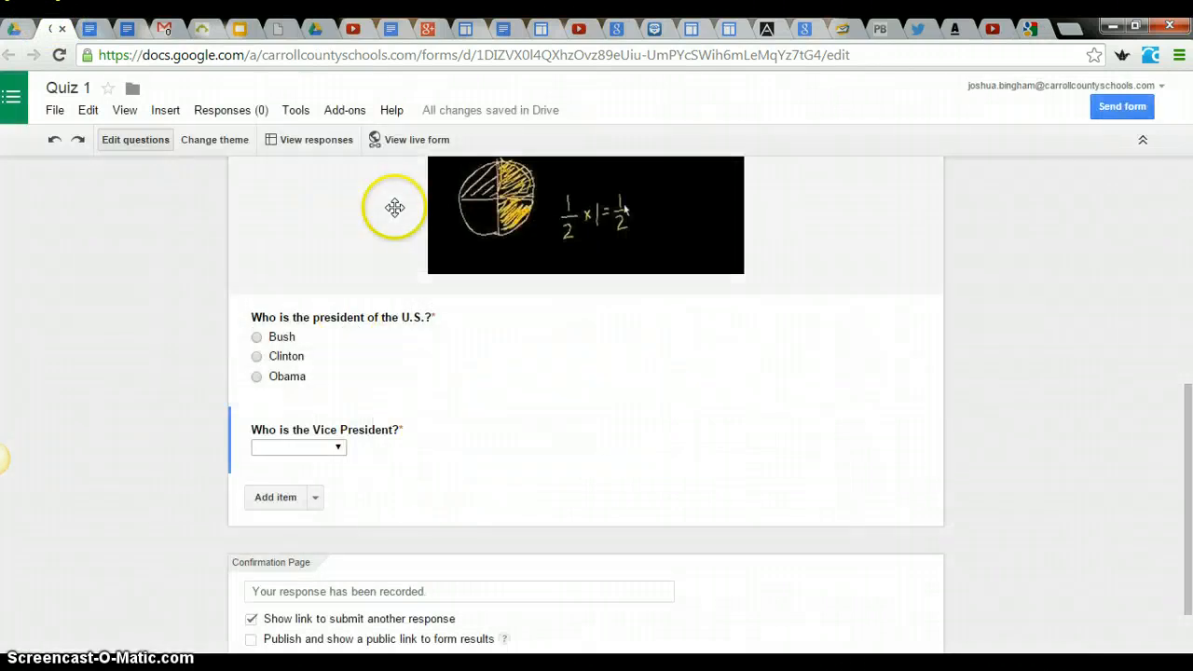
left_click(410, 142)
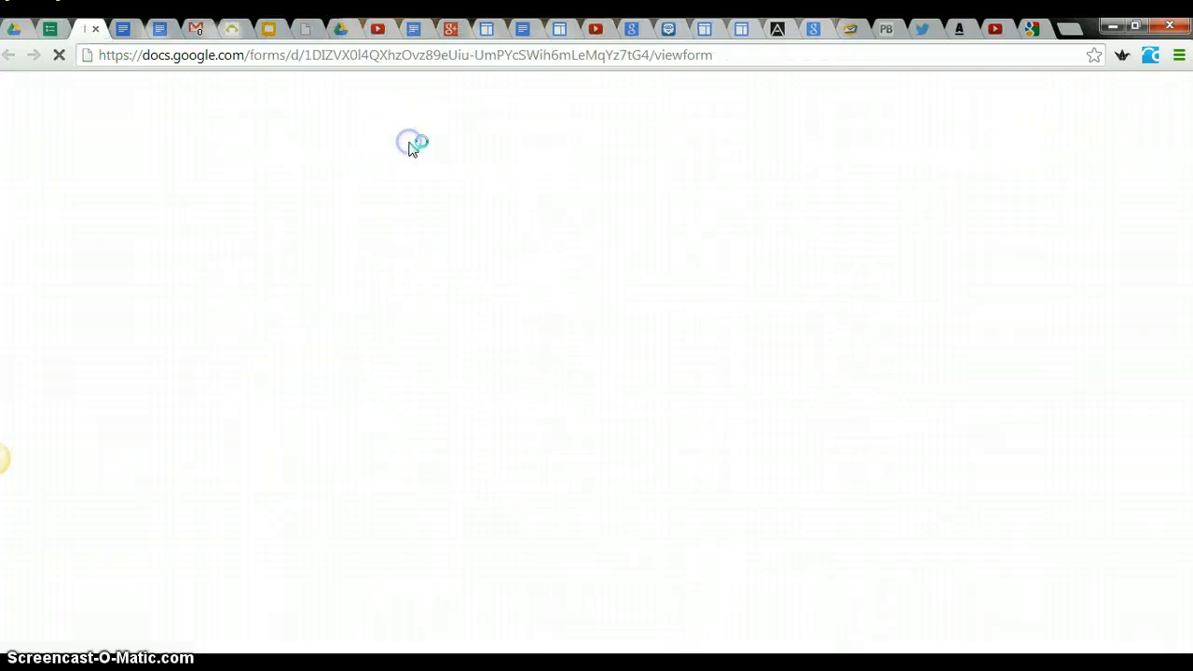
- Submit a test response with a first name, Obama as president and Joe Biden as Vice President
left_click(418, 248)
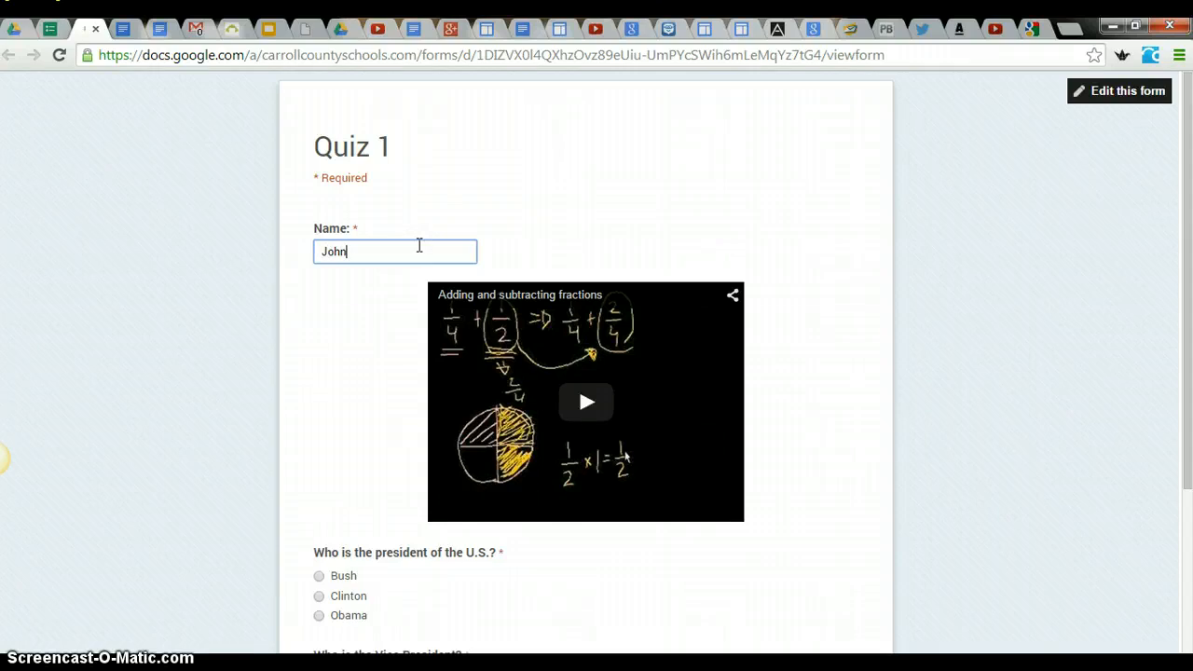
scroll(415, 238, "down", 5)
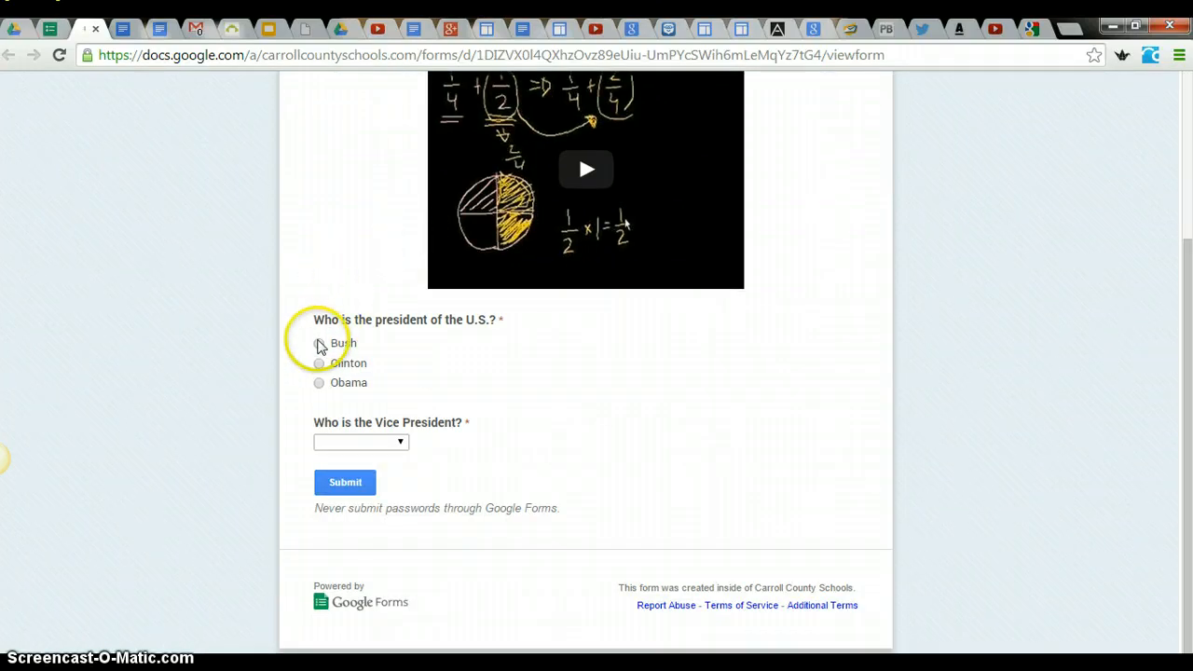
left_click(373, 443)
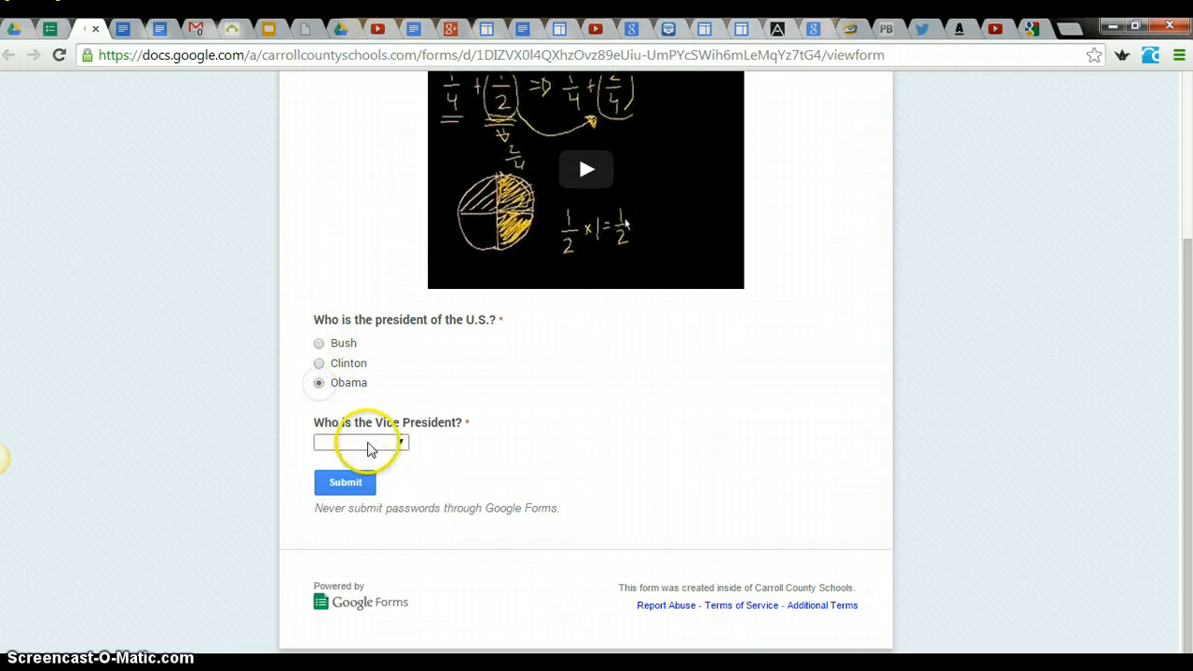
left_click(373, 472)
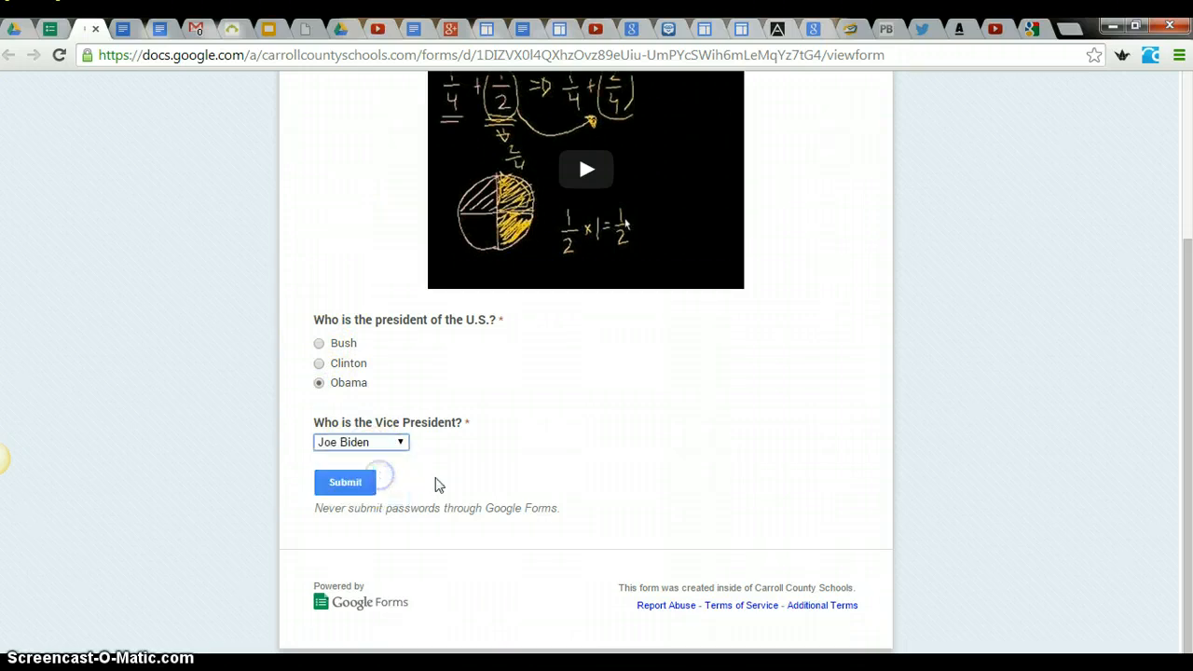
left_click(360, 486)
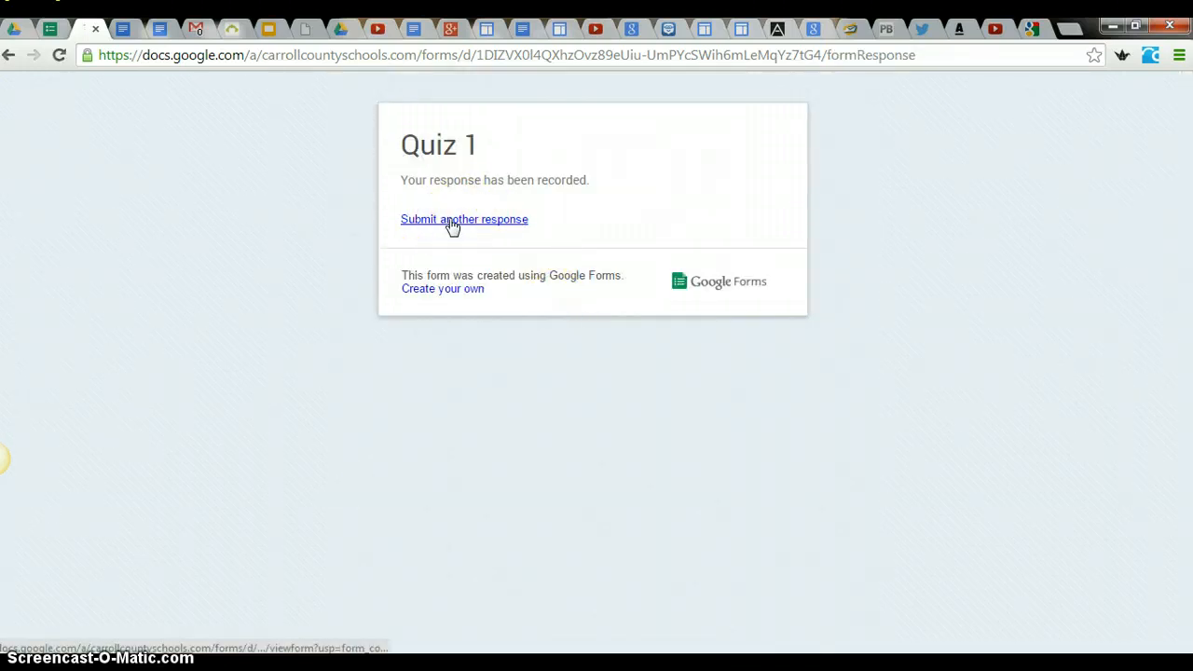
- Submit another test response with a first name, Obama as president and Dick Cheney as Vice President
left_click(451, 223)
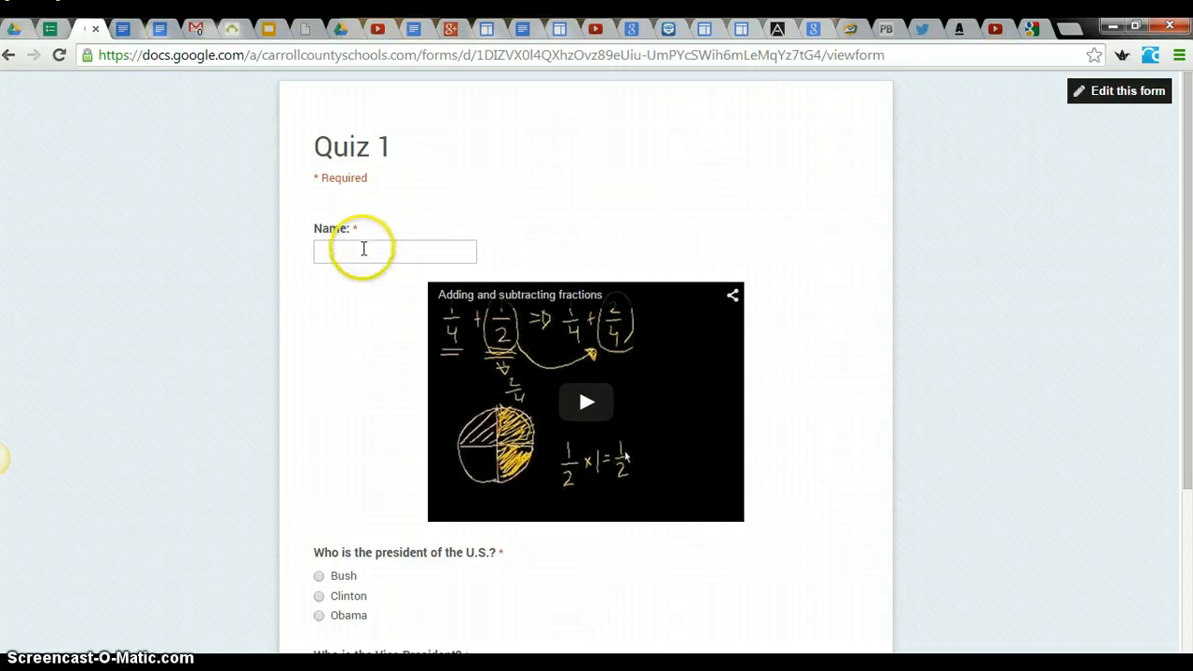
left_click(362, 251)
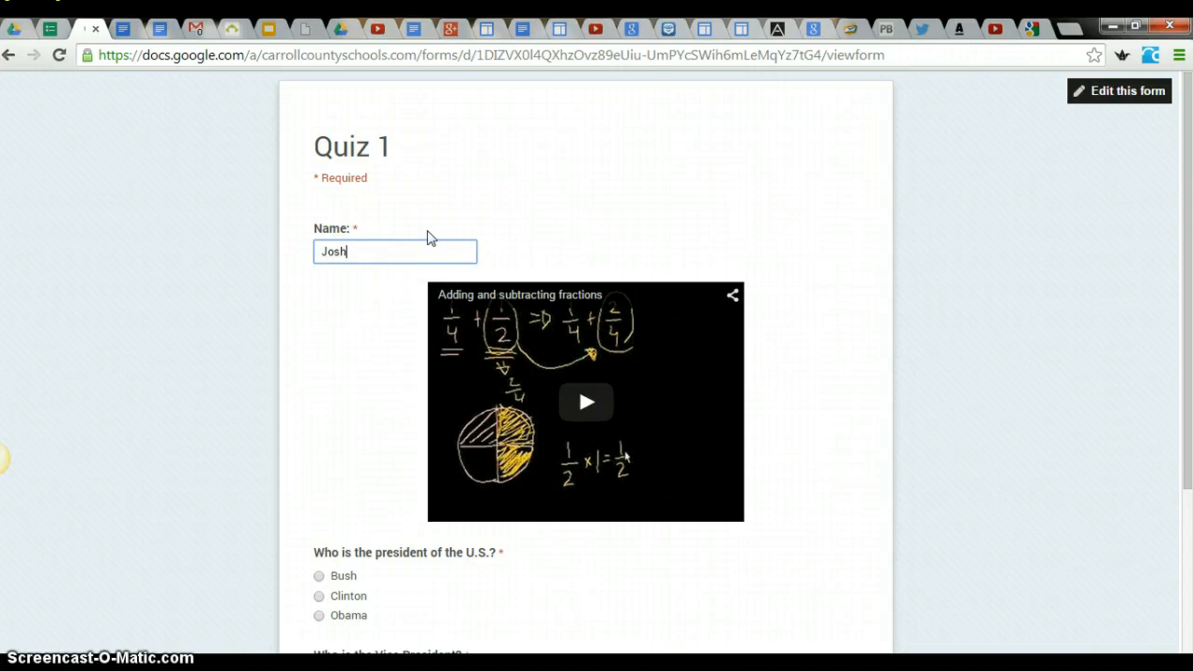
scroll(430, 237, "down", 2)
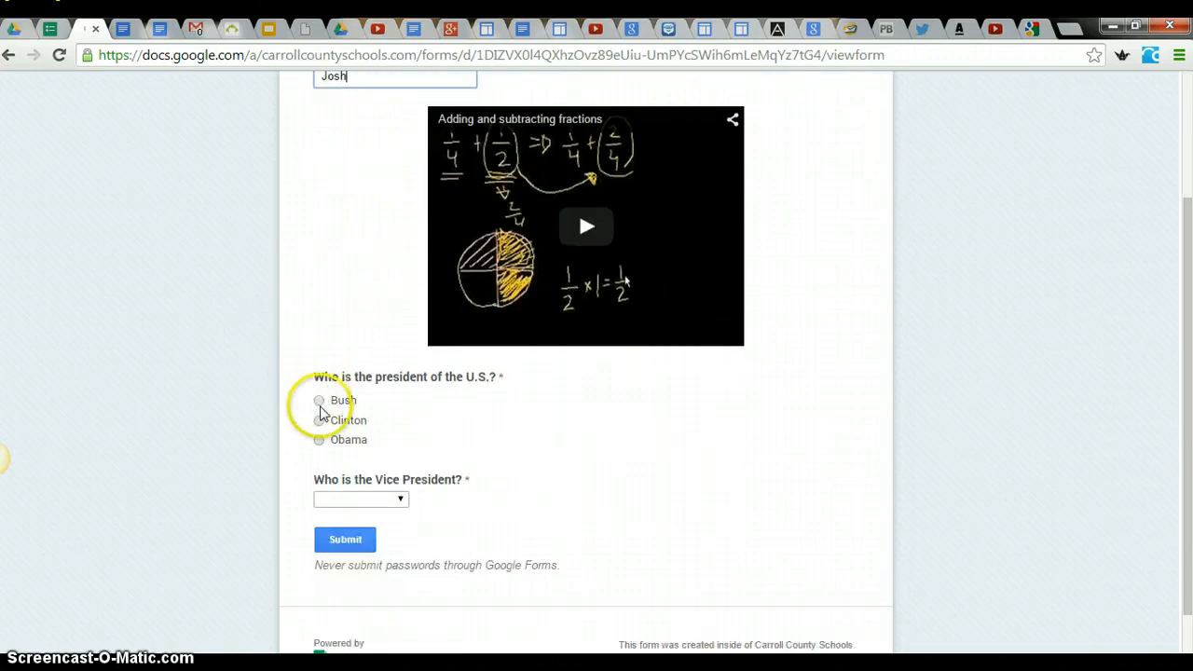
left_click(320, 440)
scroll(336, 429, "down", 1)
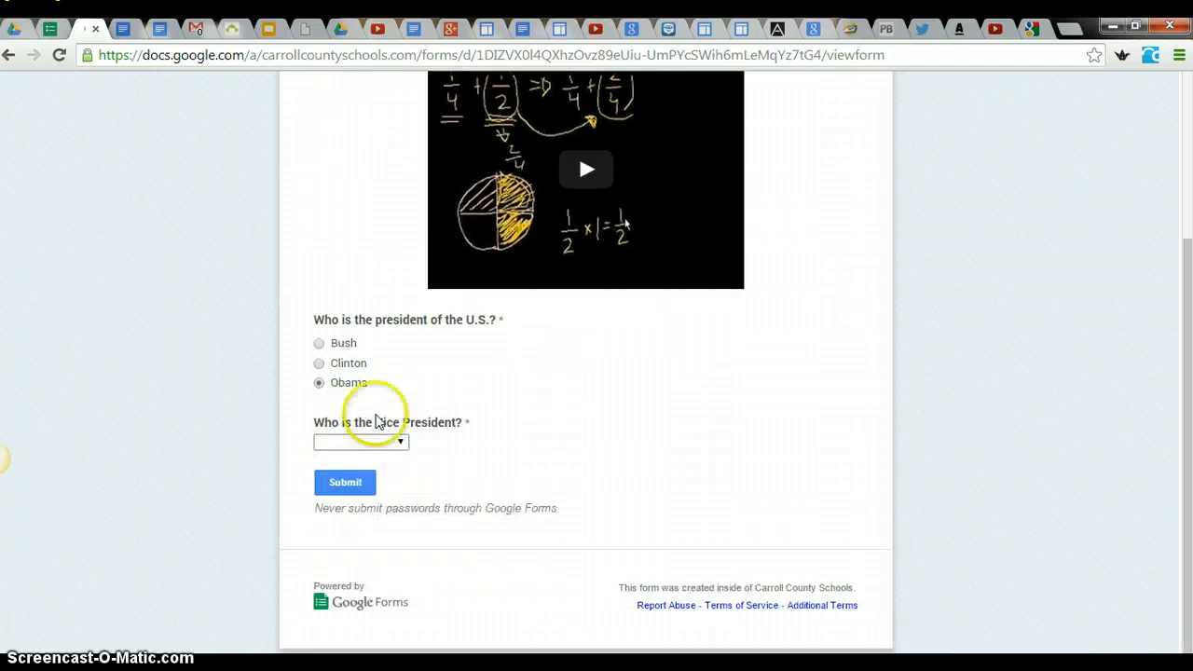
left_click(390, 445)
left_click(391, 497)
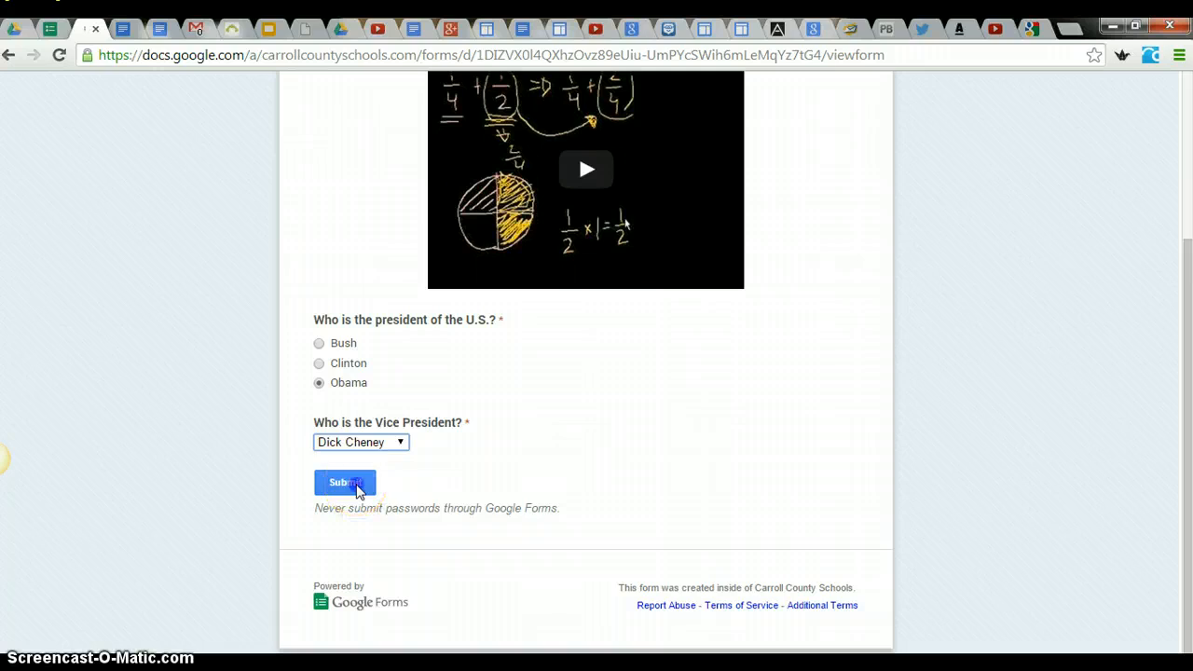
left_click(357, 485)
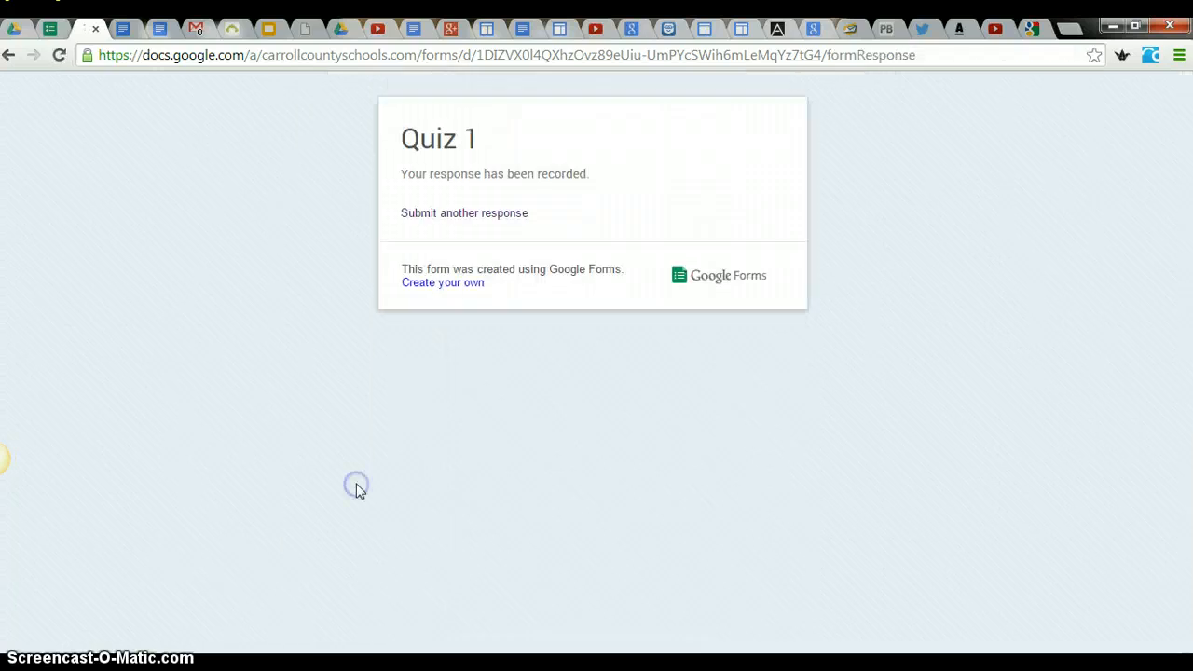
- Submit a further response named KEY, with Obama as president and Joe Biden as Vice President
left_click(450, 213)
left_click(356, 248)
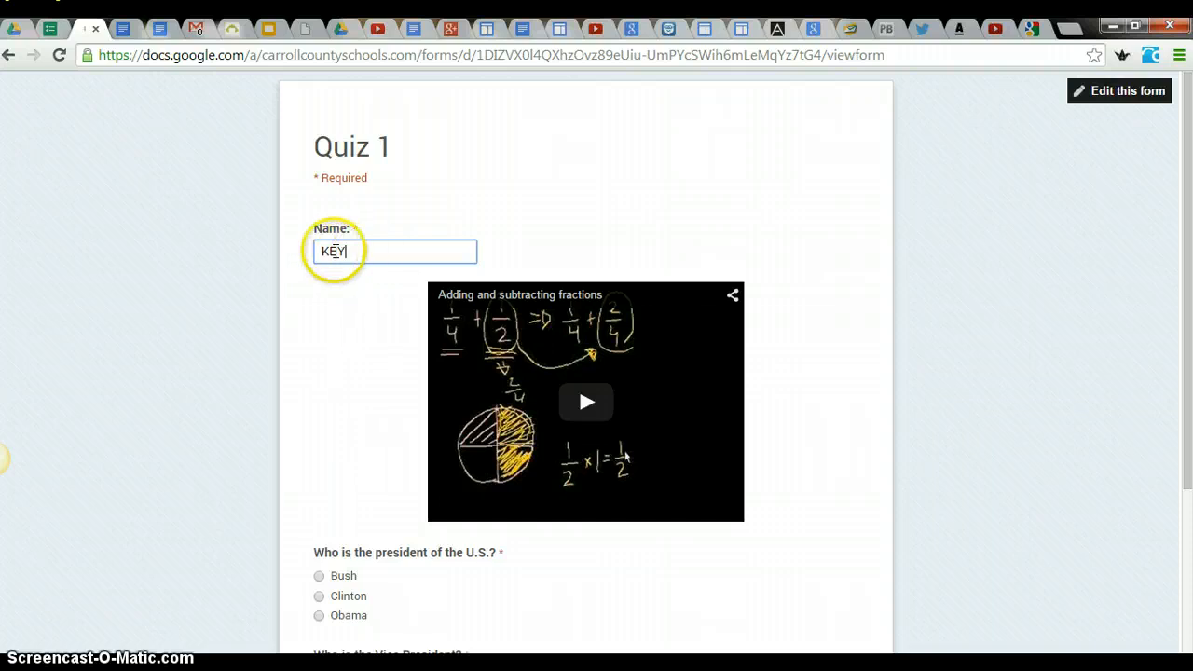
scroll(359, 247, "down", 1)
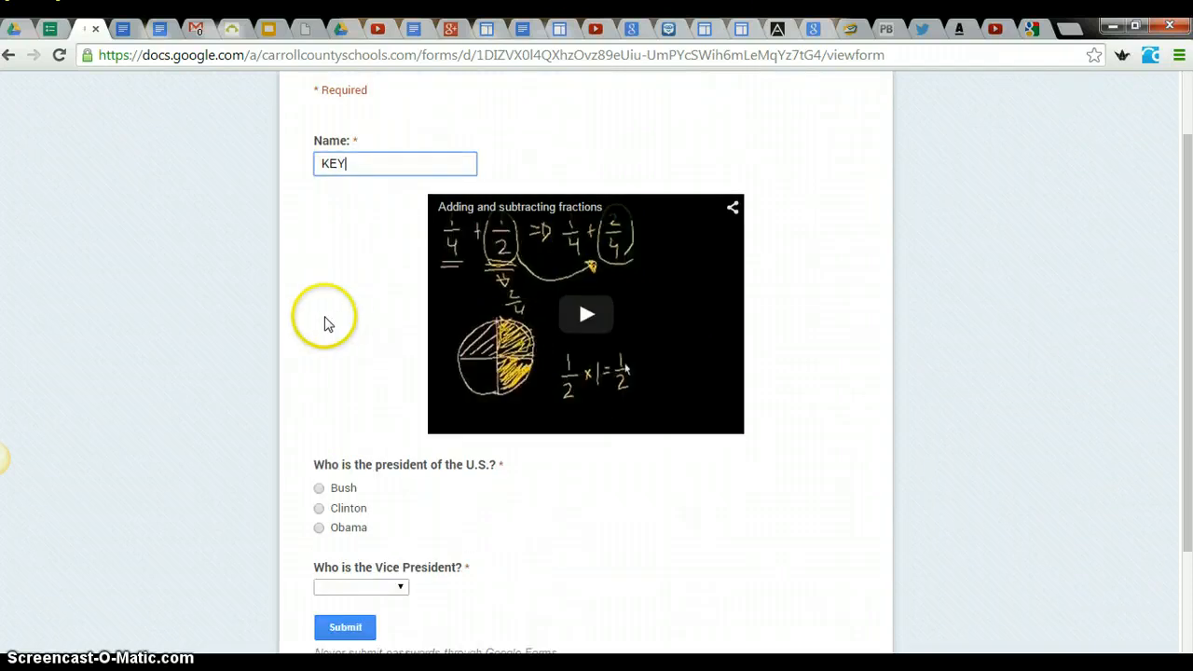
scroll(325, 323, "down", 1)
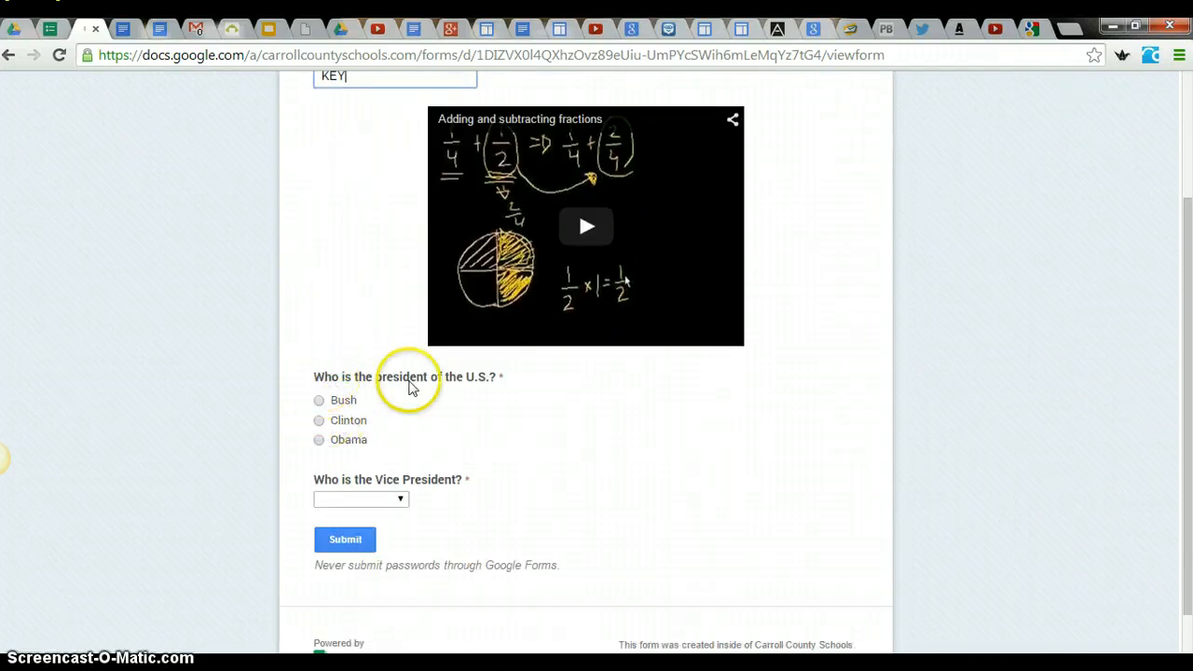
left_click(319, 439)
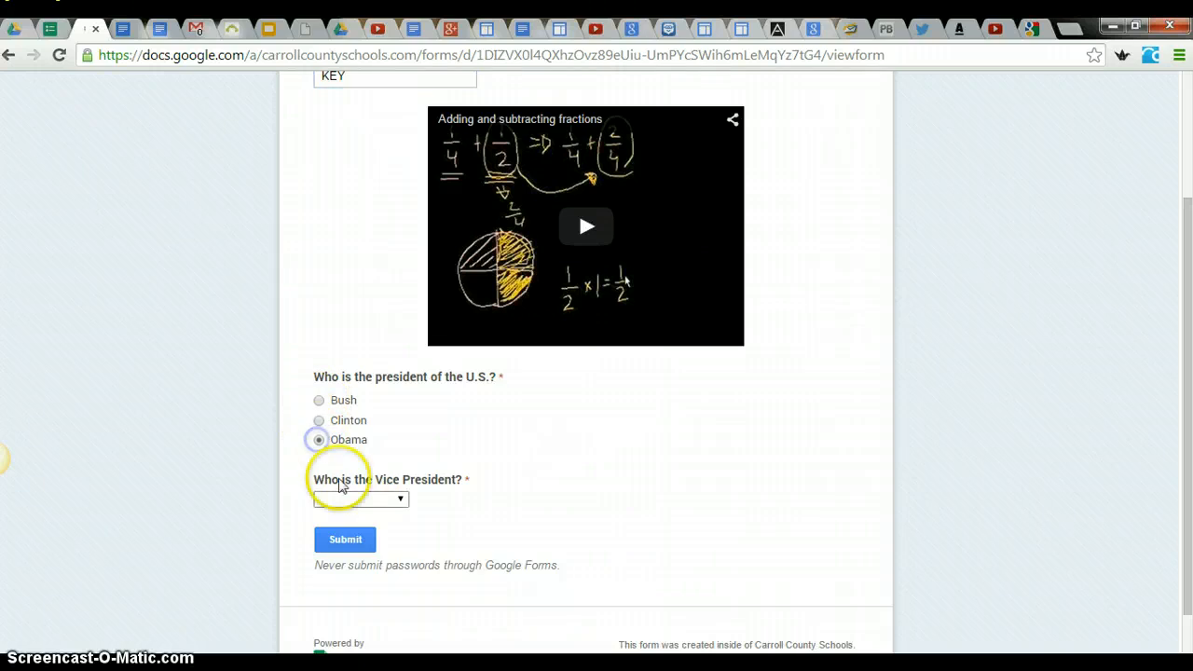
left_click(360, 498)
left_click(377, 529)
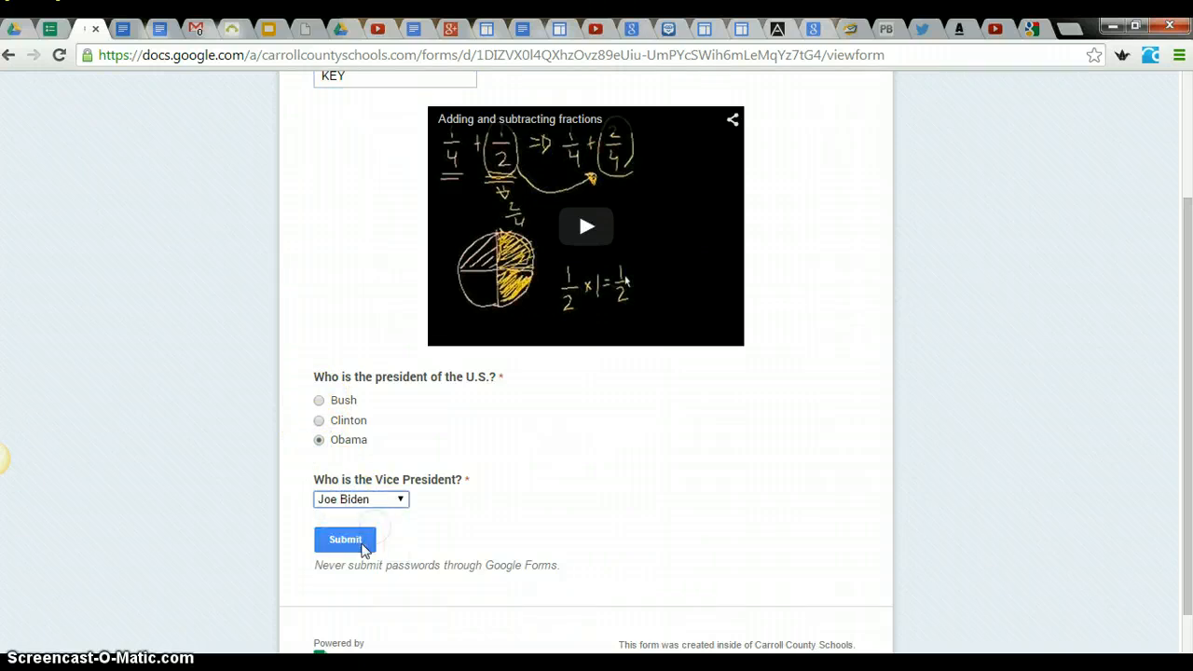
left_click(344, 541)
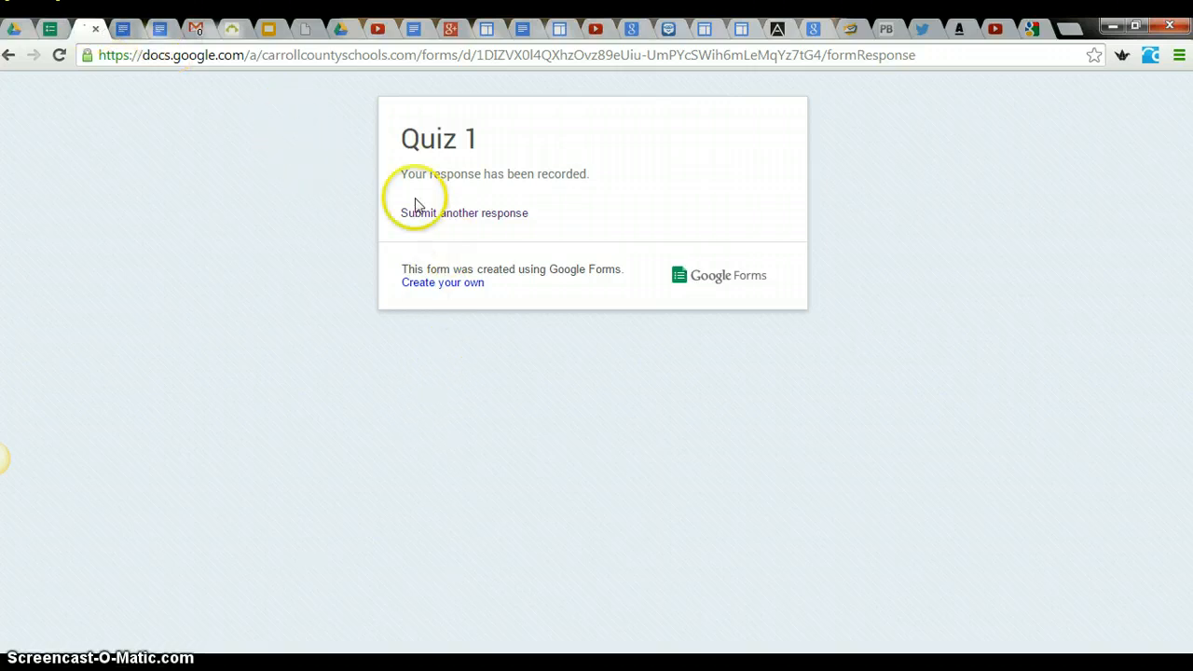
- Close the live form and open the form's responses spreadsheet from the editor
left_click(460, 215)
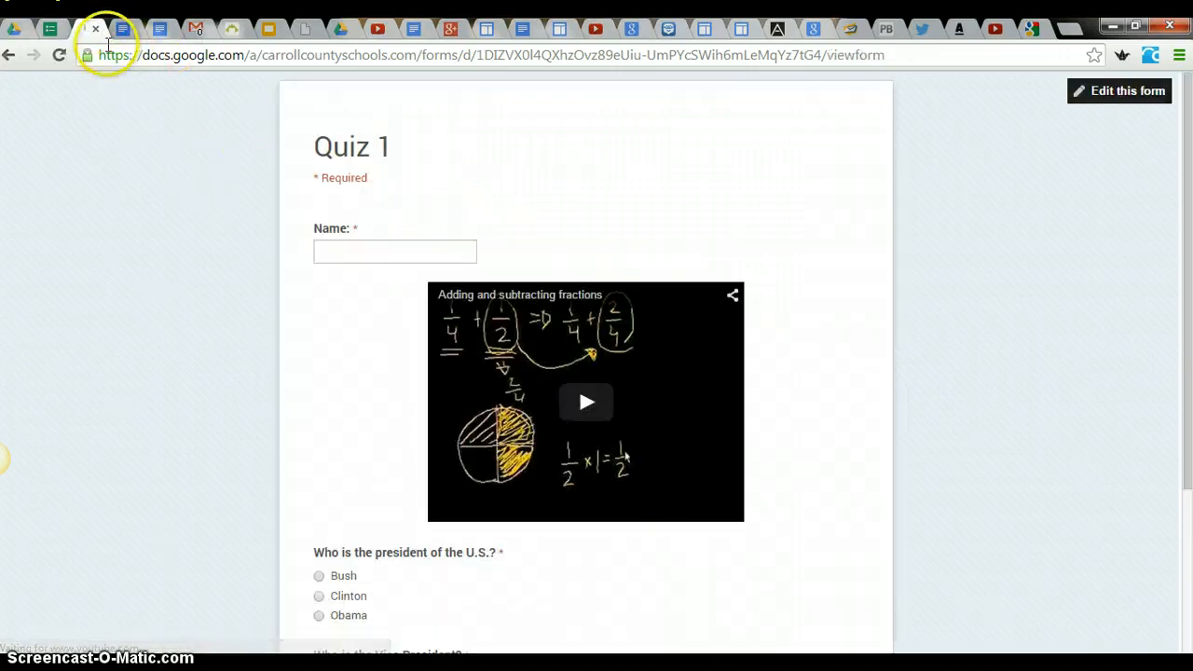
left_click(95, 29)
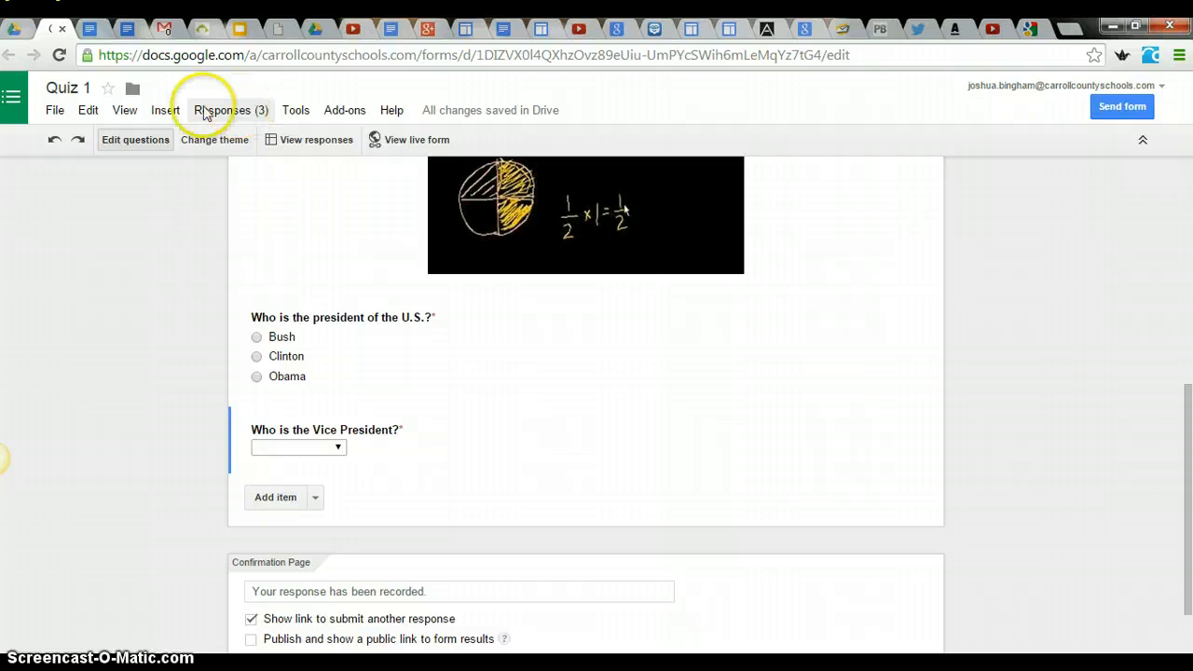
left_click(303, 142)
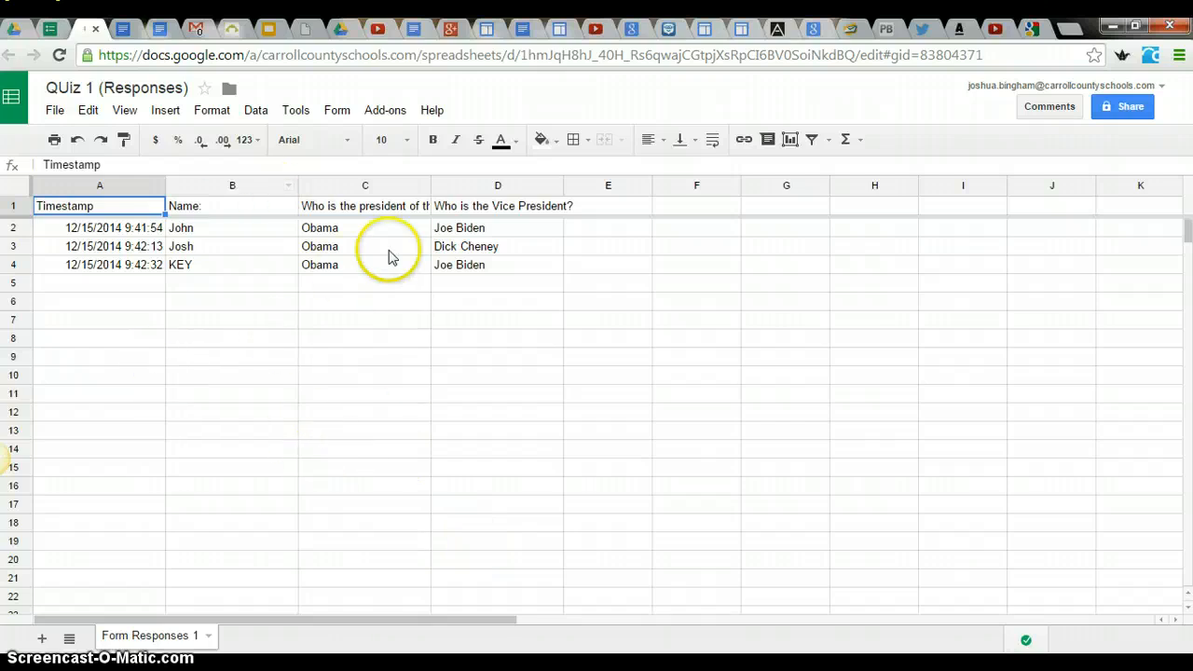
- Review the form's summary of responses with the charts for both questions, close it and return to the responses spreadsheet
left_click(336, 110)
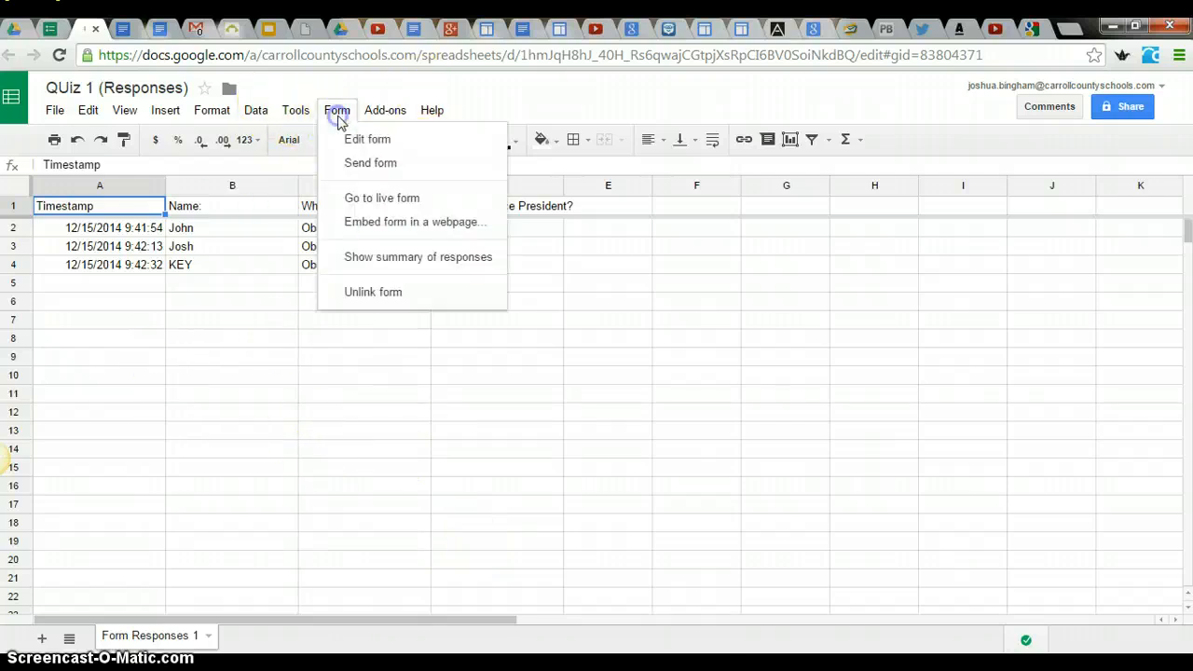
left_click(399, 258)
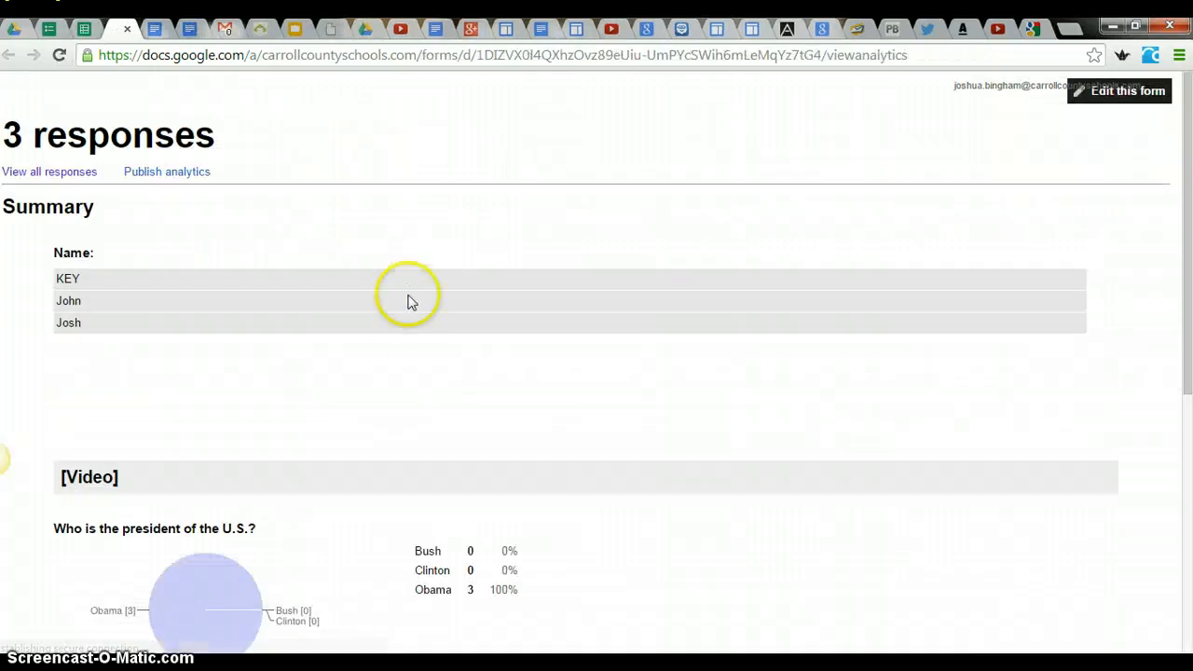
scroll(410, 317, "down", 2)
scroll(415, 351, "down", 1)
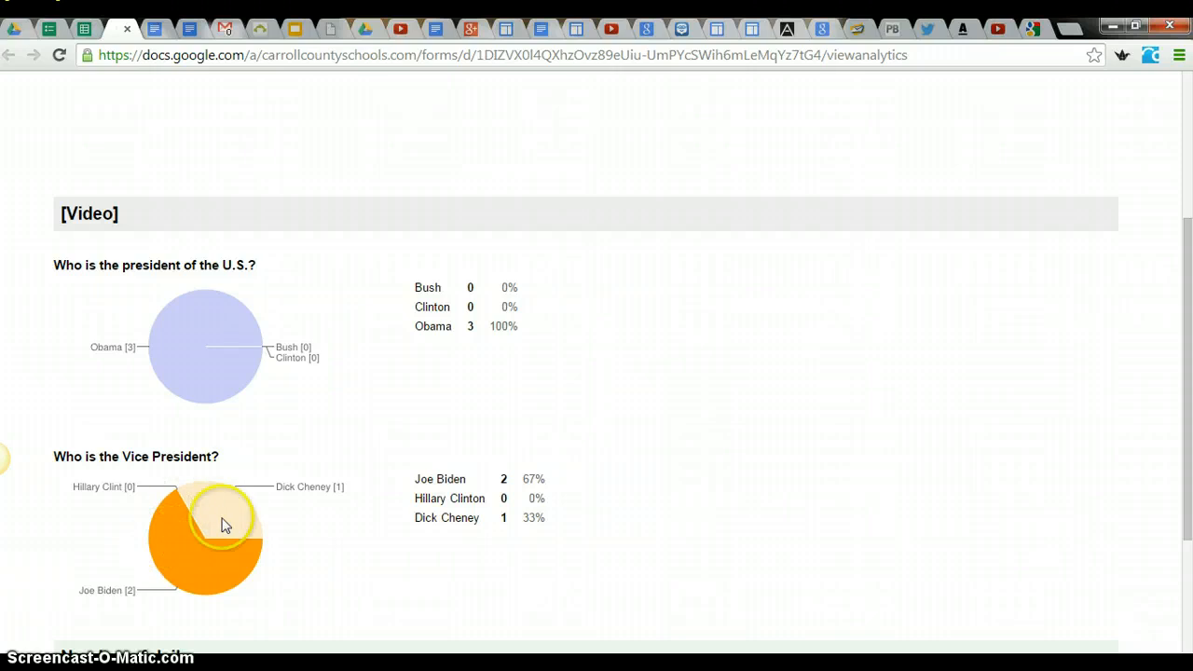
scroll(226, 503, "up", 3)
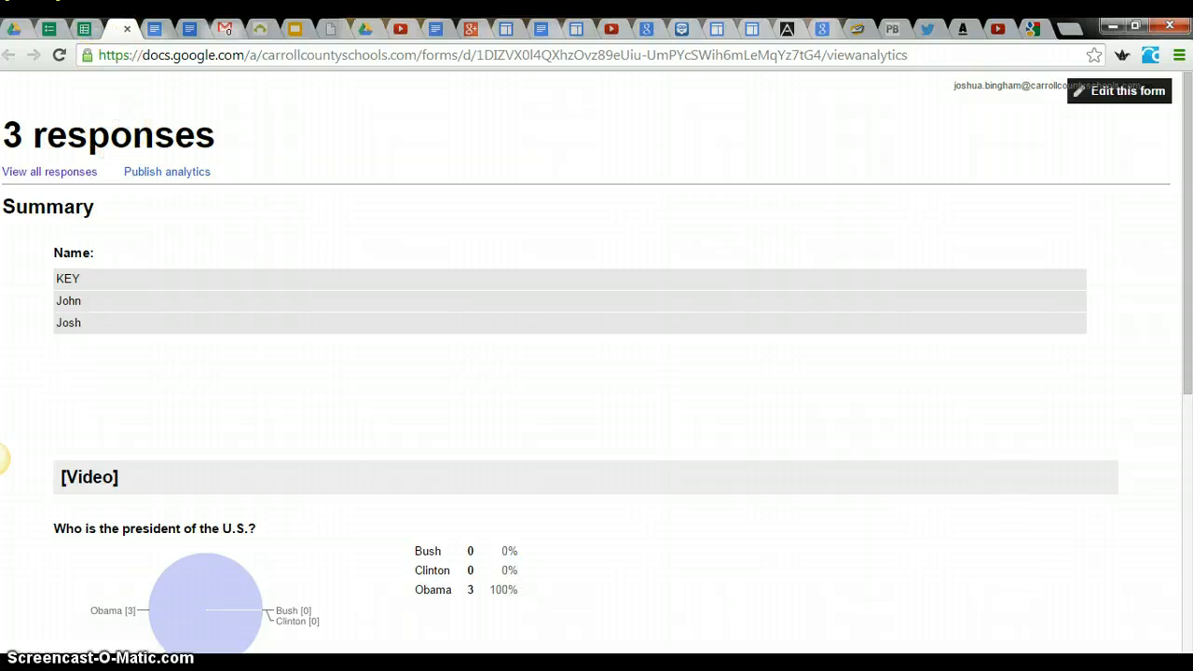
left_click(128, 31)
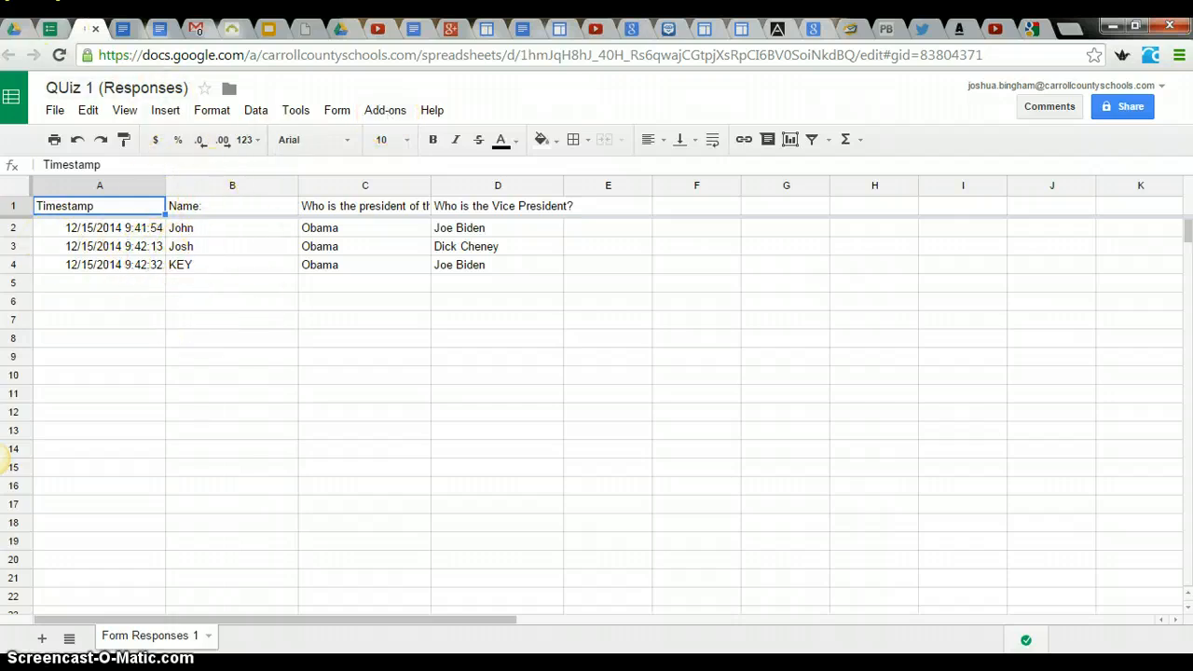
left_click(51, 27)
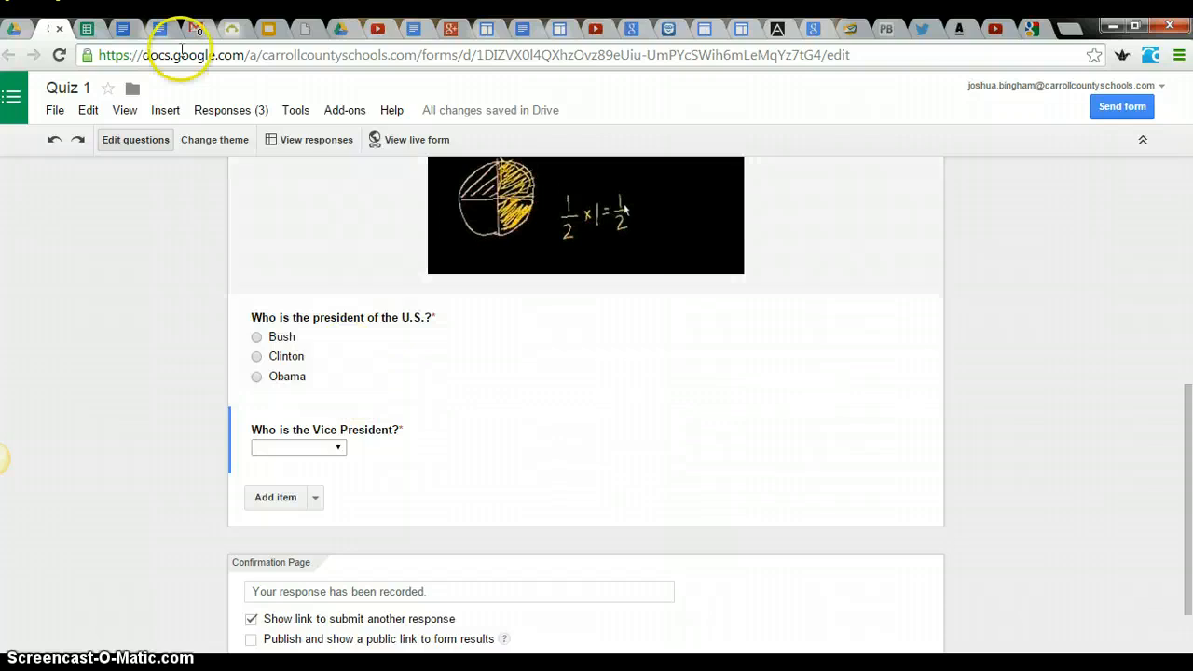
left_click(90, 28)
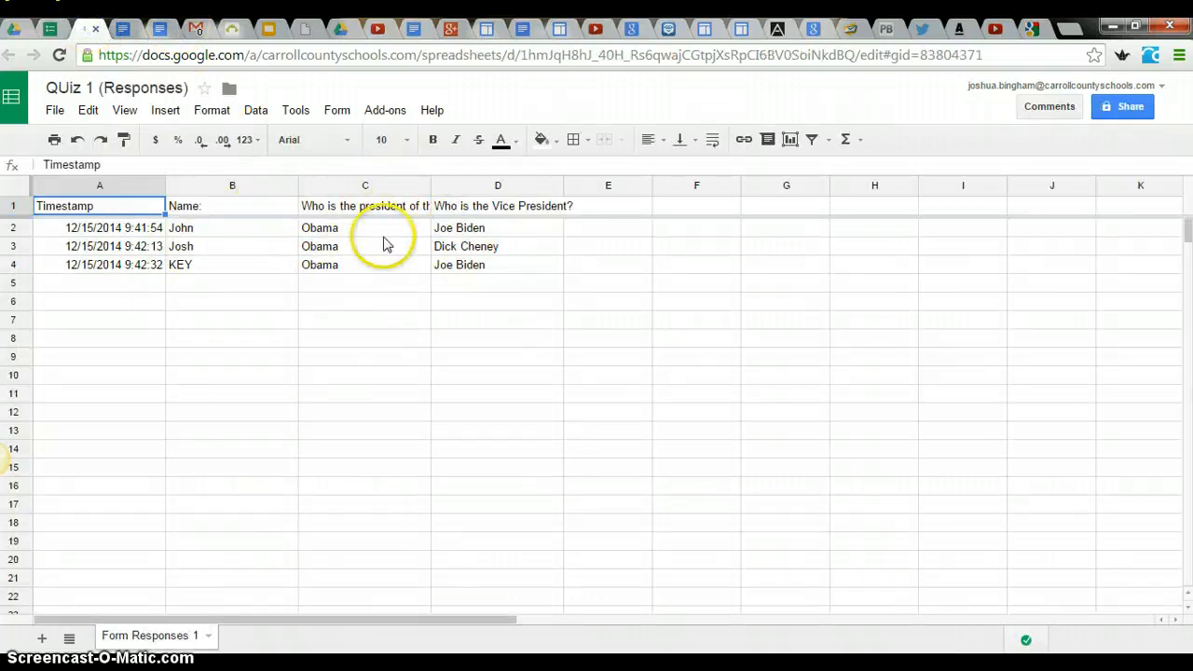
- Find the free Flubaroo add-on in the spreadsheet's add-on gallery and start installing it
left_click(386, 116)
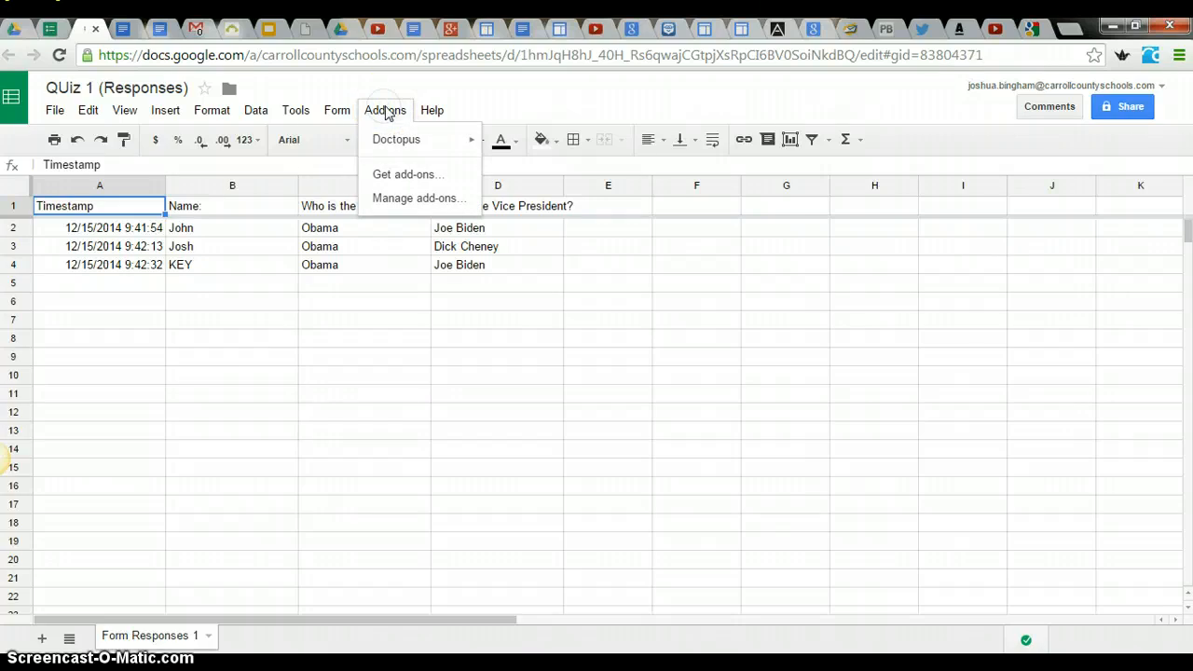
left_click(415, 180)
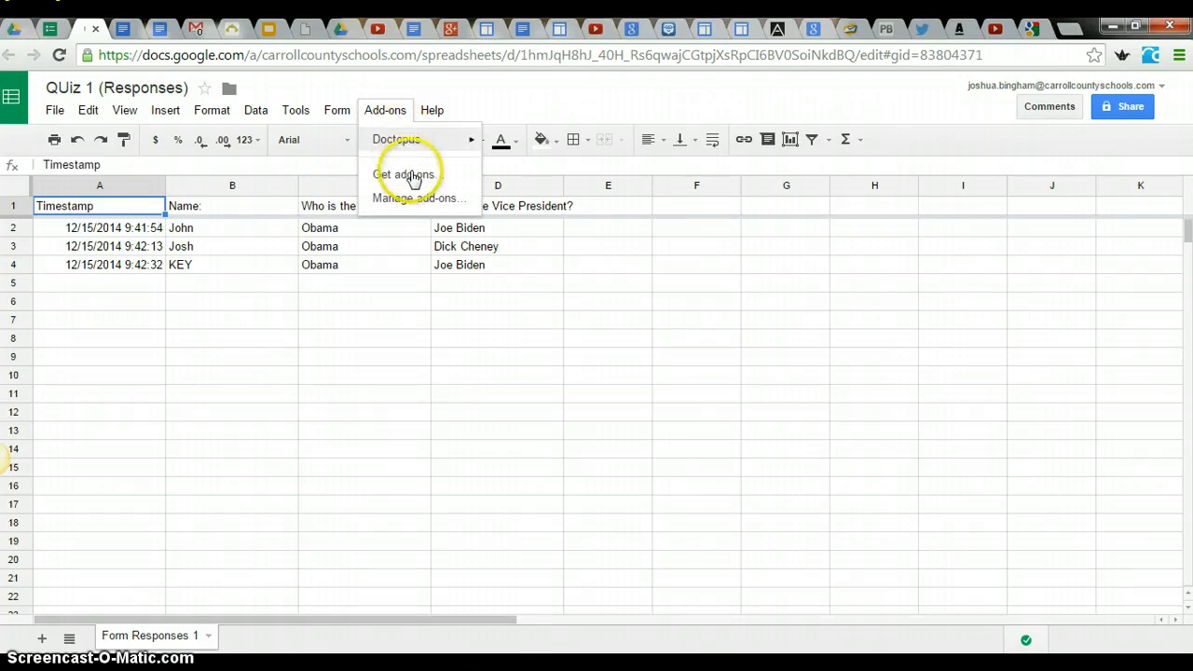
left_click(417, 177)
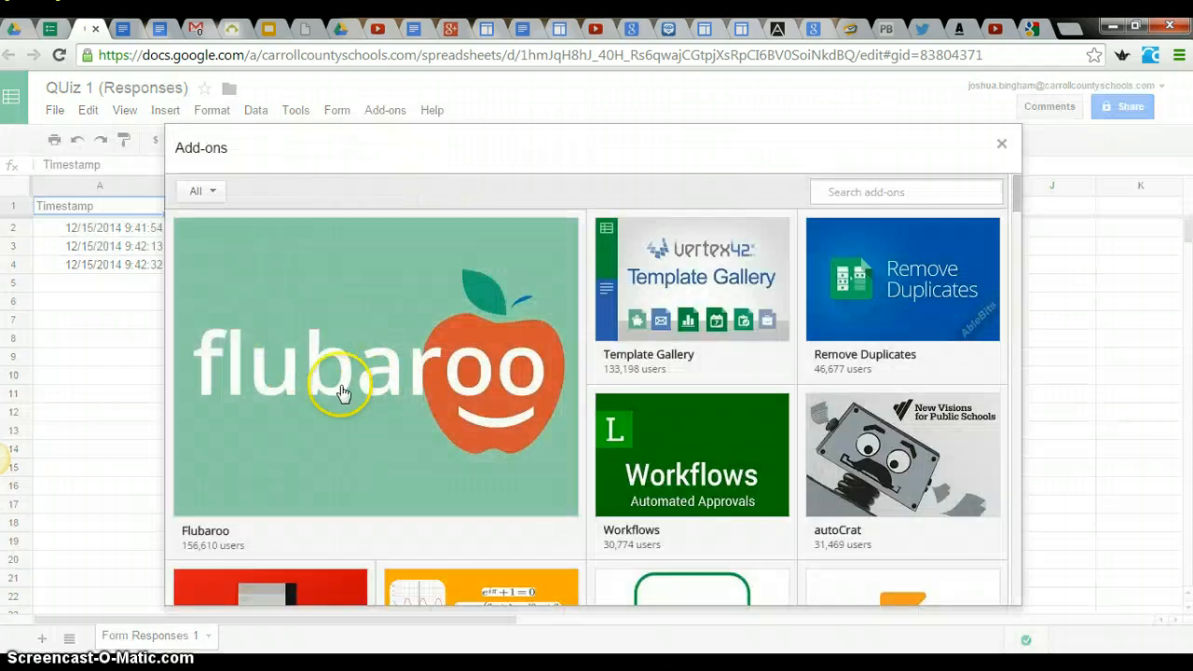
mouse_move(293, 501)
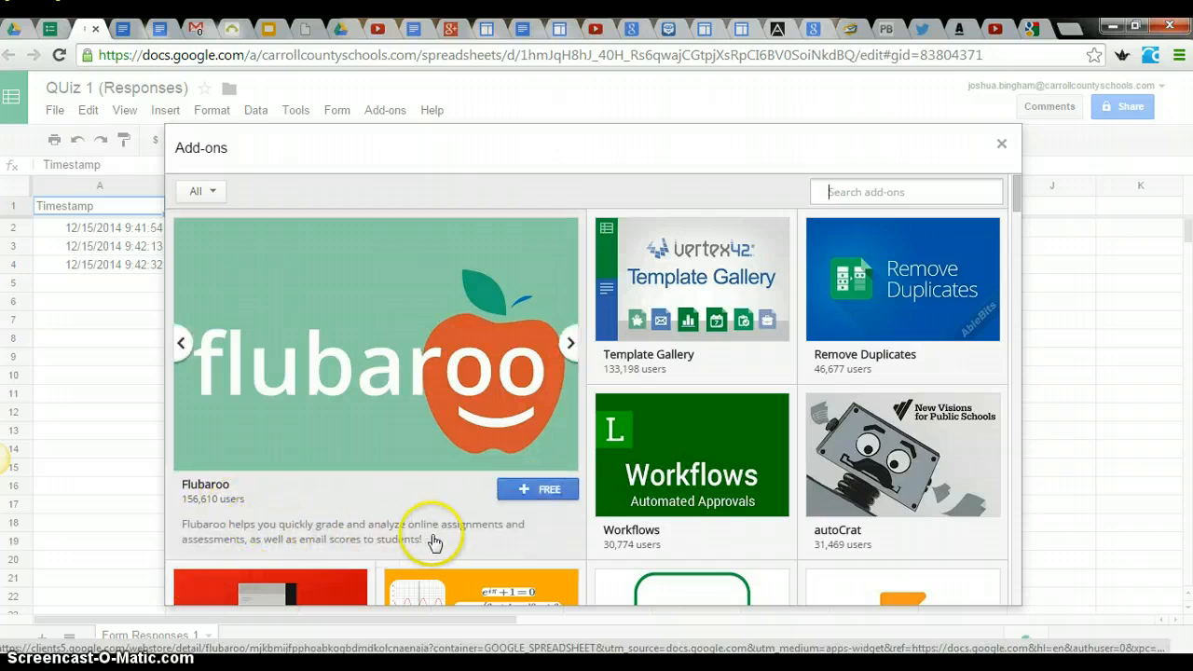
left_click(539, 489)
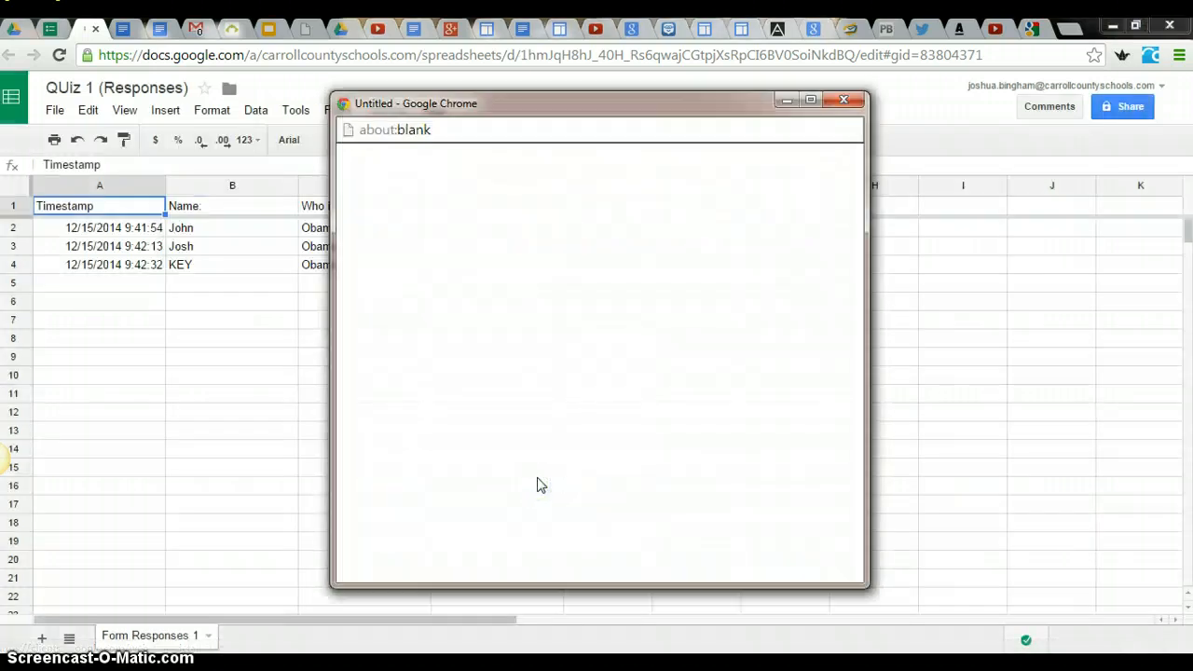
- Review and accept the permissions requested by Flubaroo, and dismiss its introductory tip
scroll(591, 380, "down", 1)
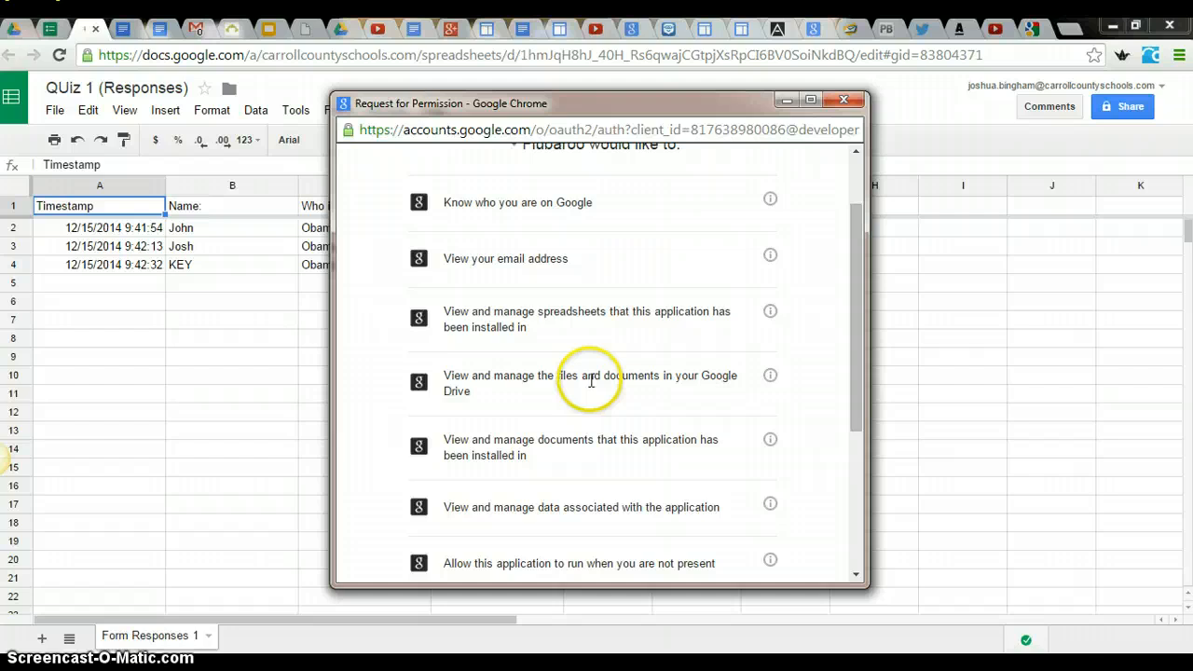
scroll(590, 380, "down", 3)
scroll(591, 380, "up", 5)
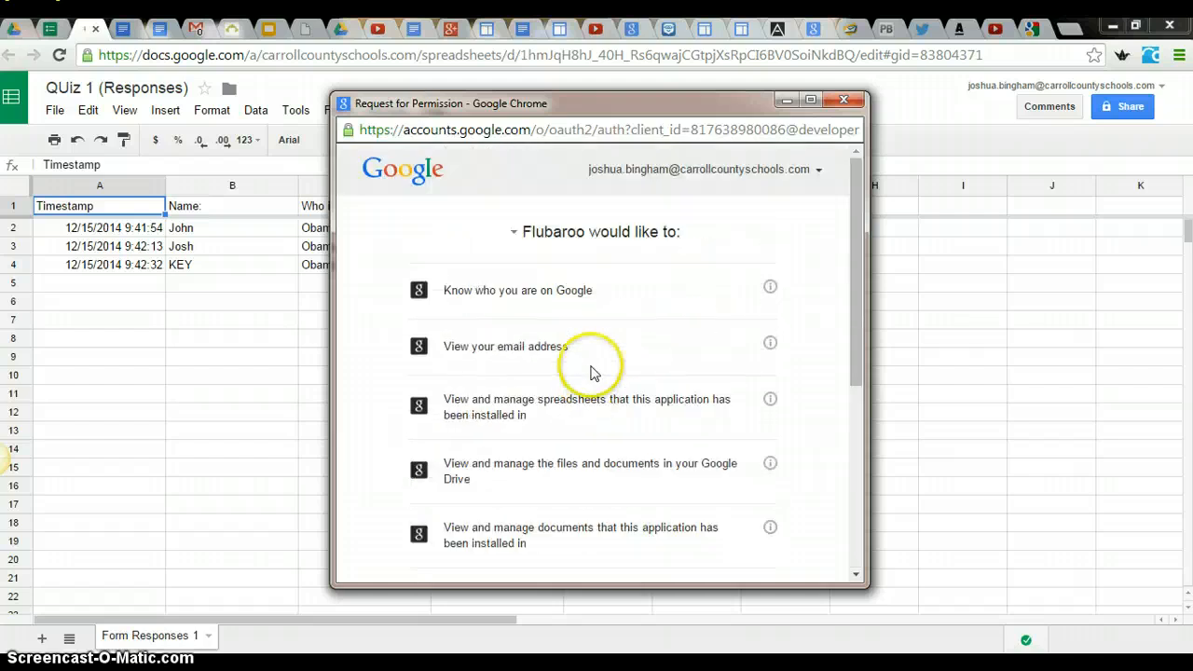
scroll(593, 374, "down", 1)
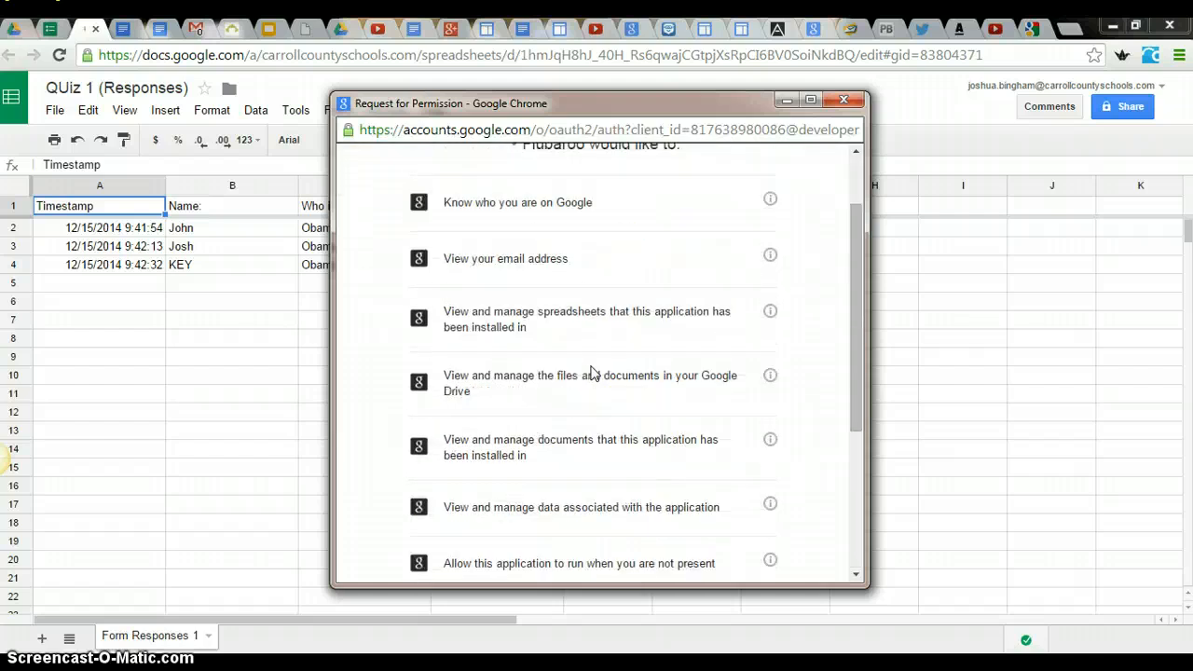
scroll(594, 273, "down", 3)
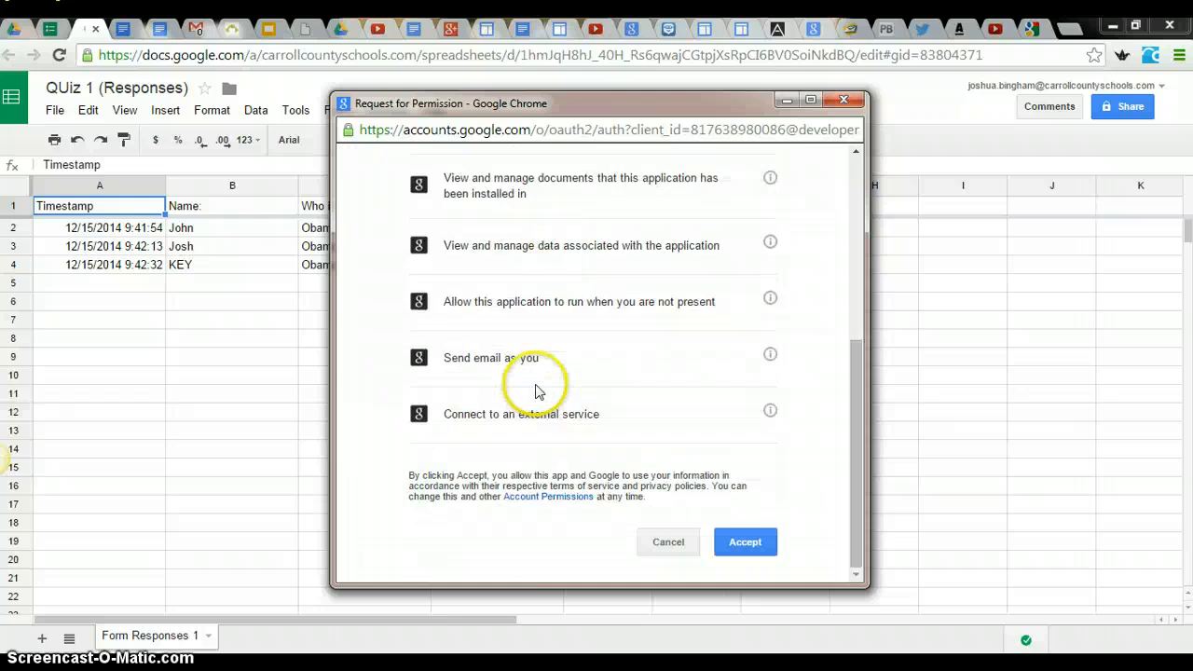
left_click(741, 543)
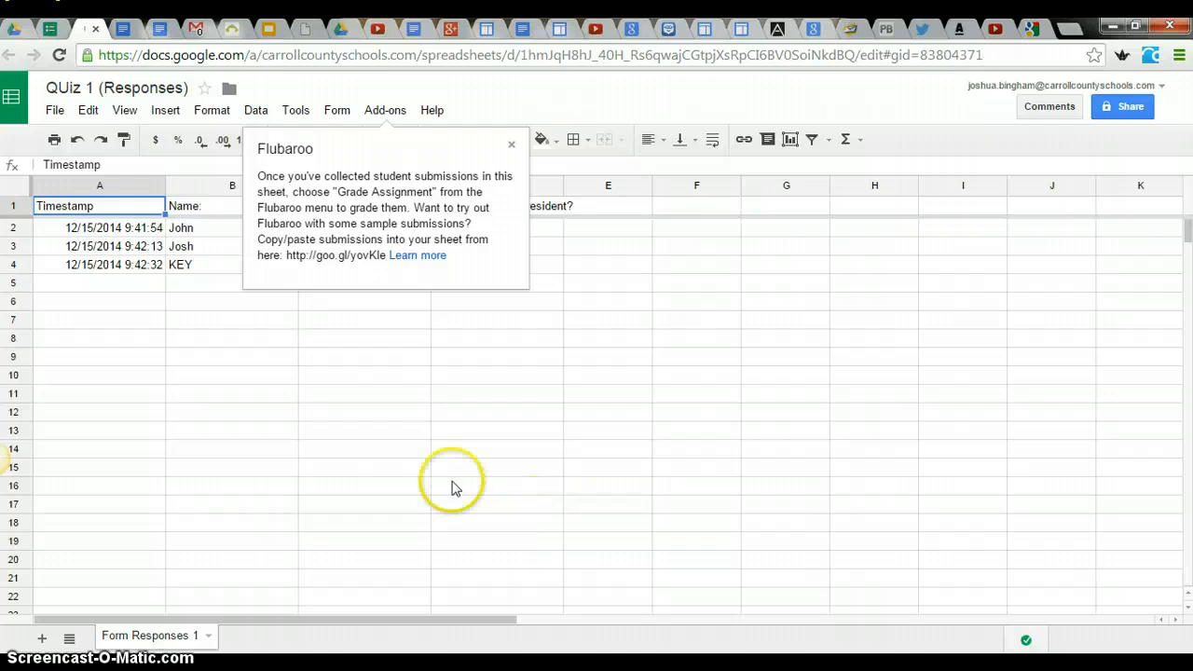
left_click(511, 147)
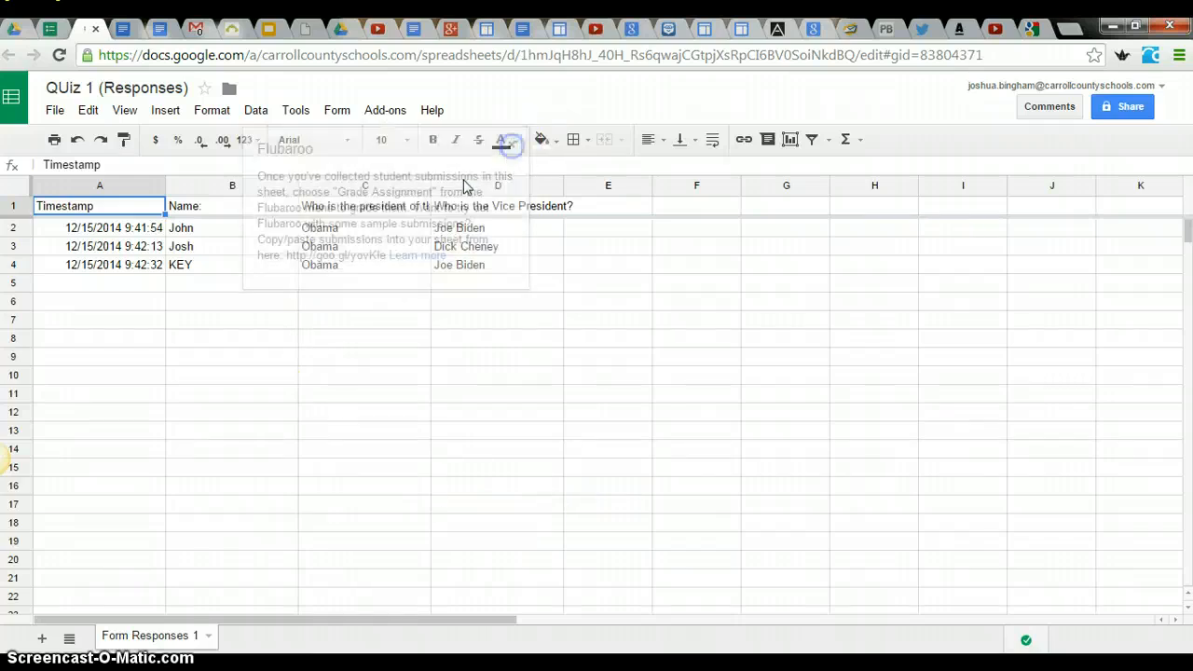
- Start grading the assignment with Flubaroo, using Name as Identifies Student and 1 Point for each of the two president questions
left_click(397, 114)
mouse_move(432, 166)
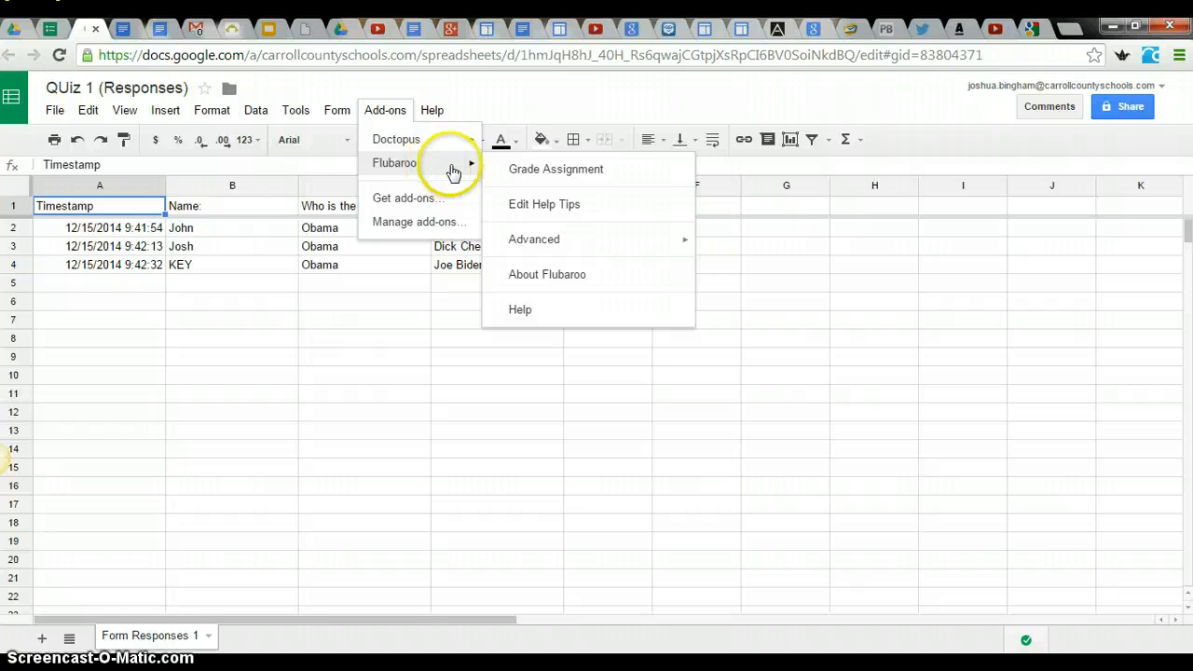
left_click(540, 175)
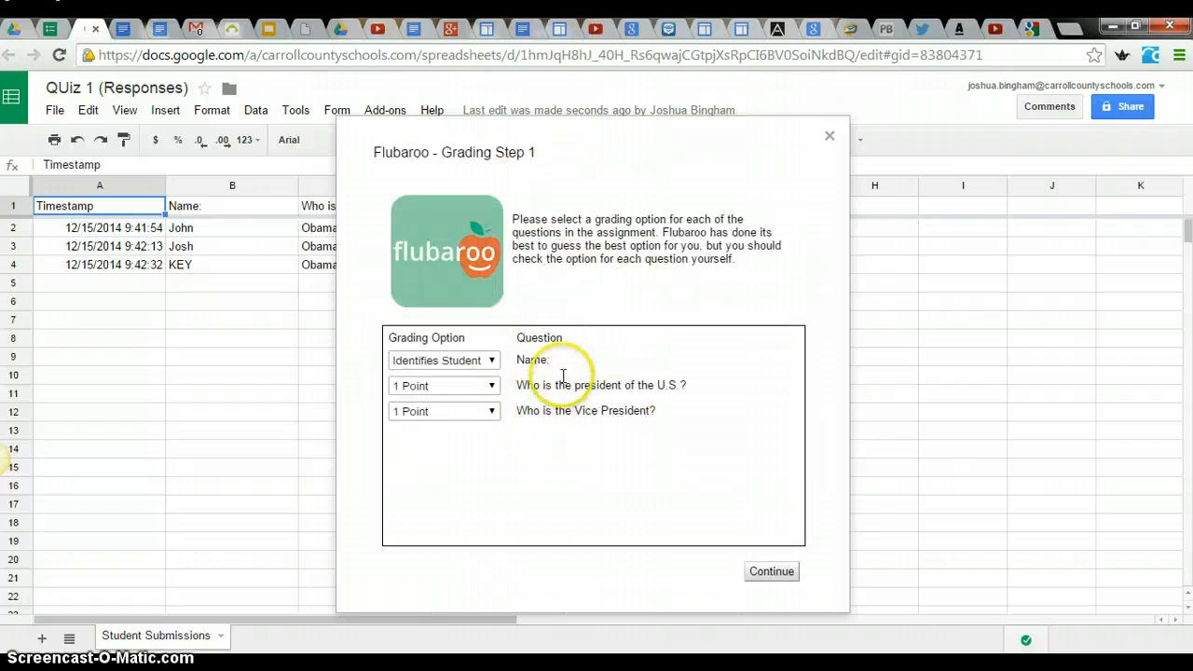
left_click(489, 361)
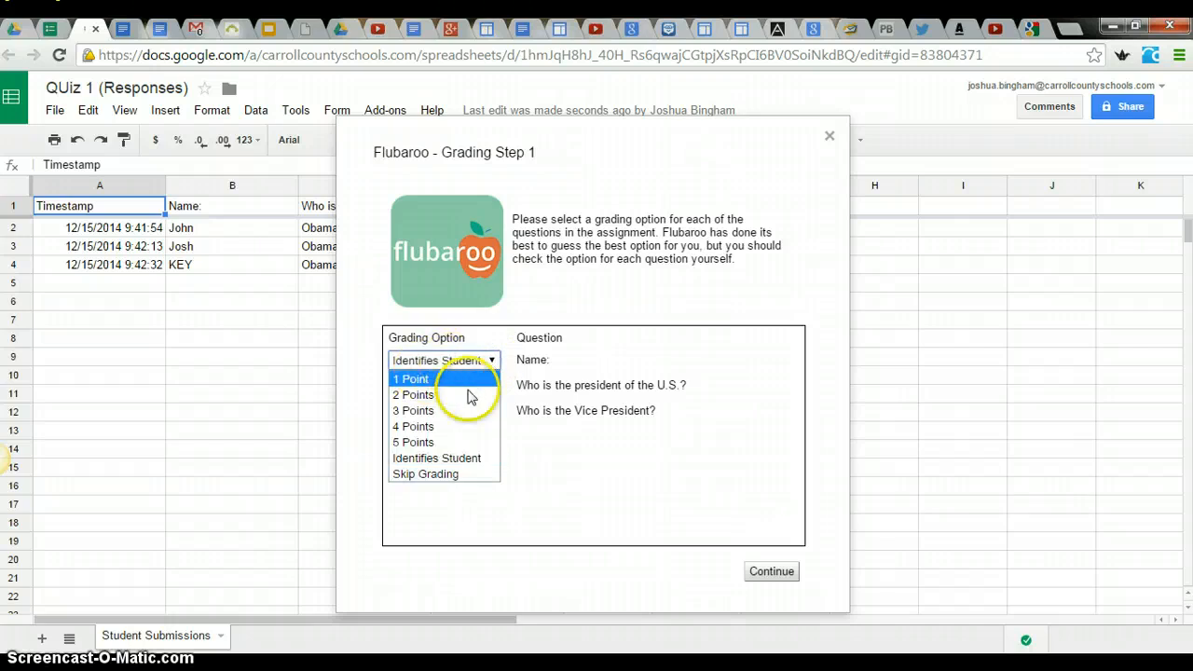
left_click(483, 455)
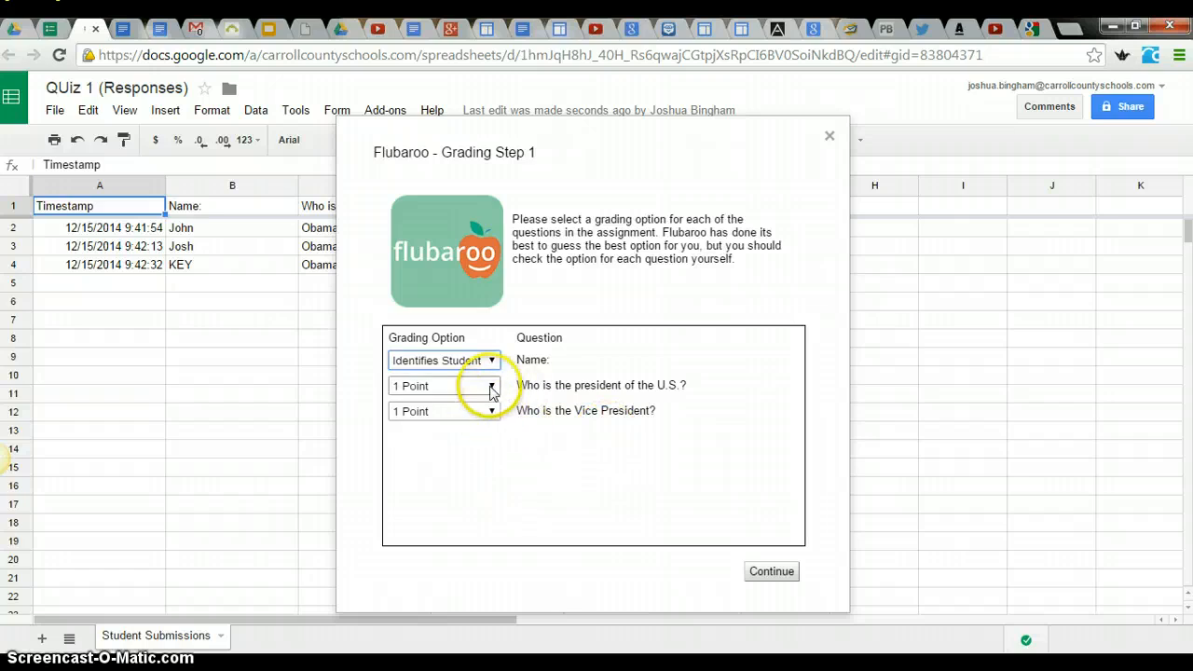
left_click(492, 386)
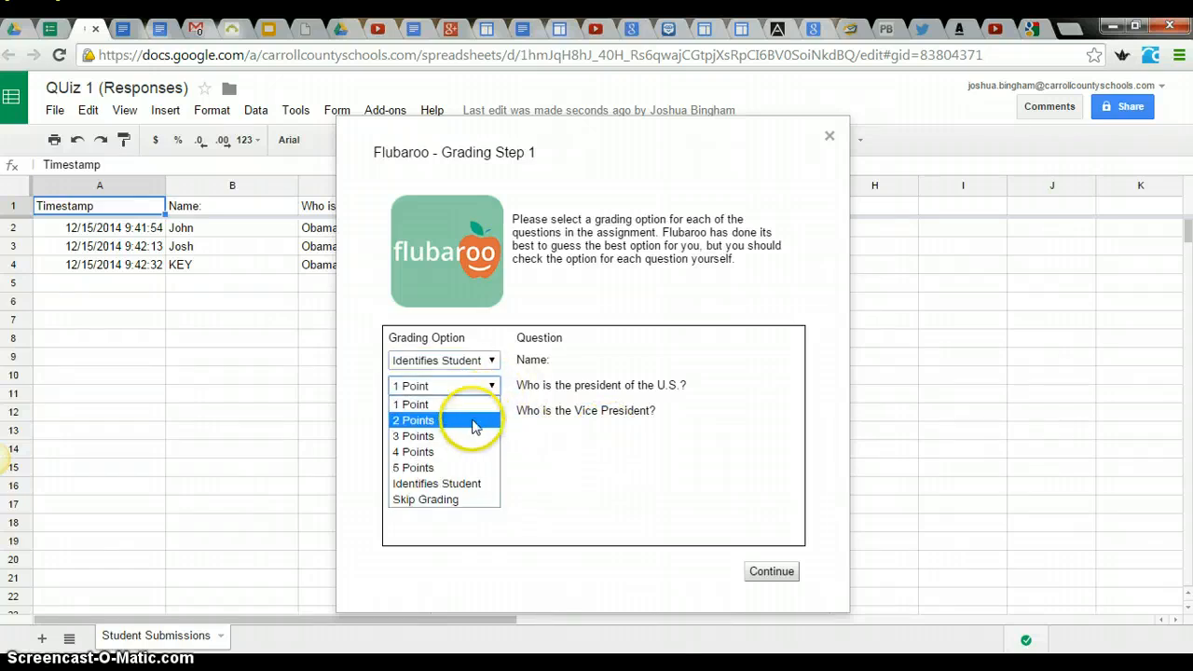
left_click(528, 424)
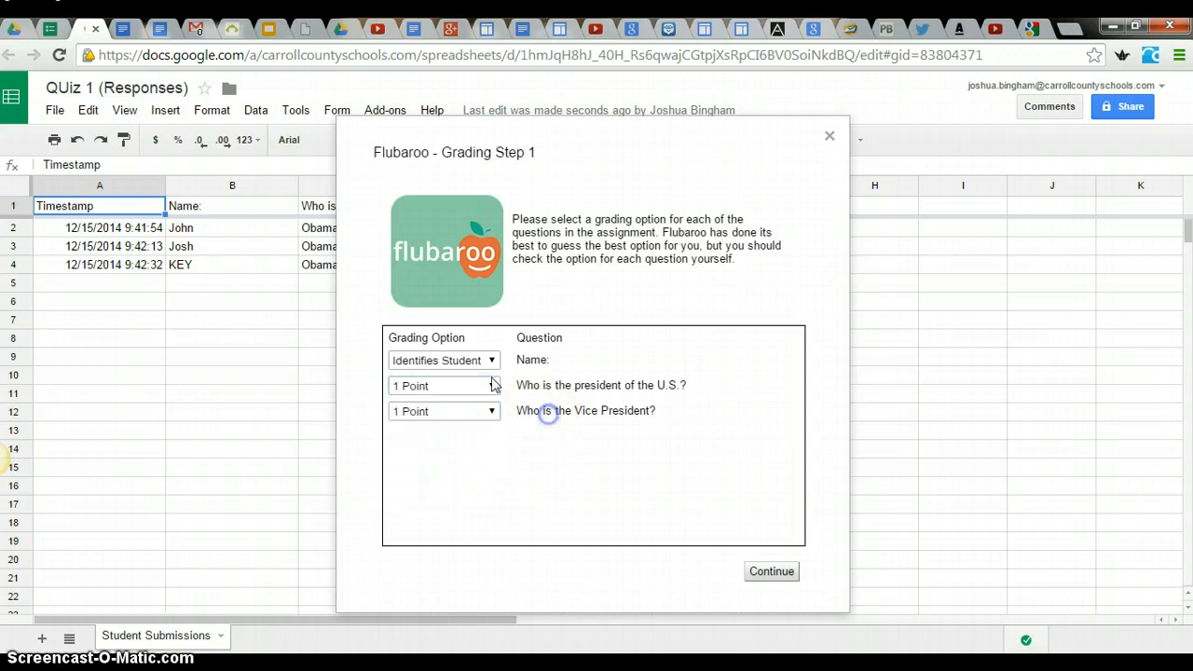
left_click(771, 573)
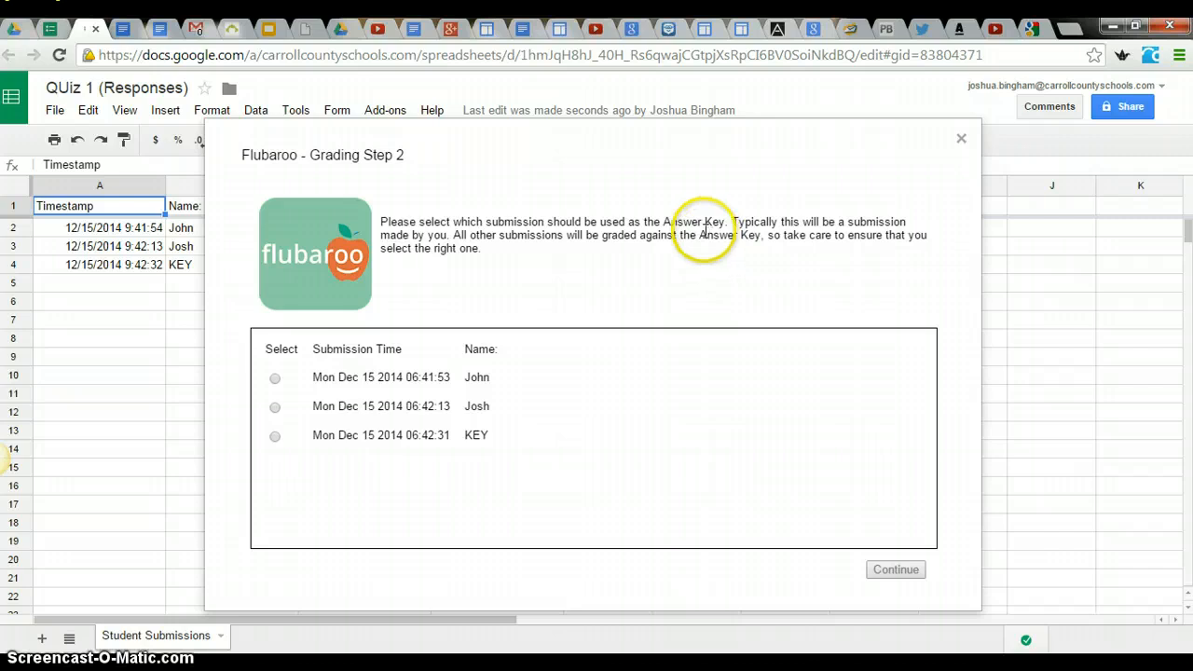
- Grade the submissions using the KEY submission as the answer key, and view the resulting Grades sheet
left_click(279, 438)
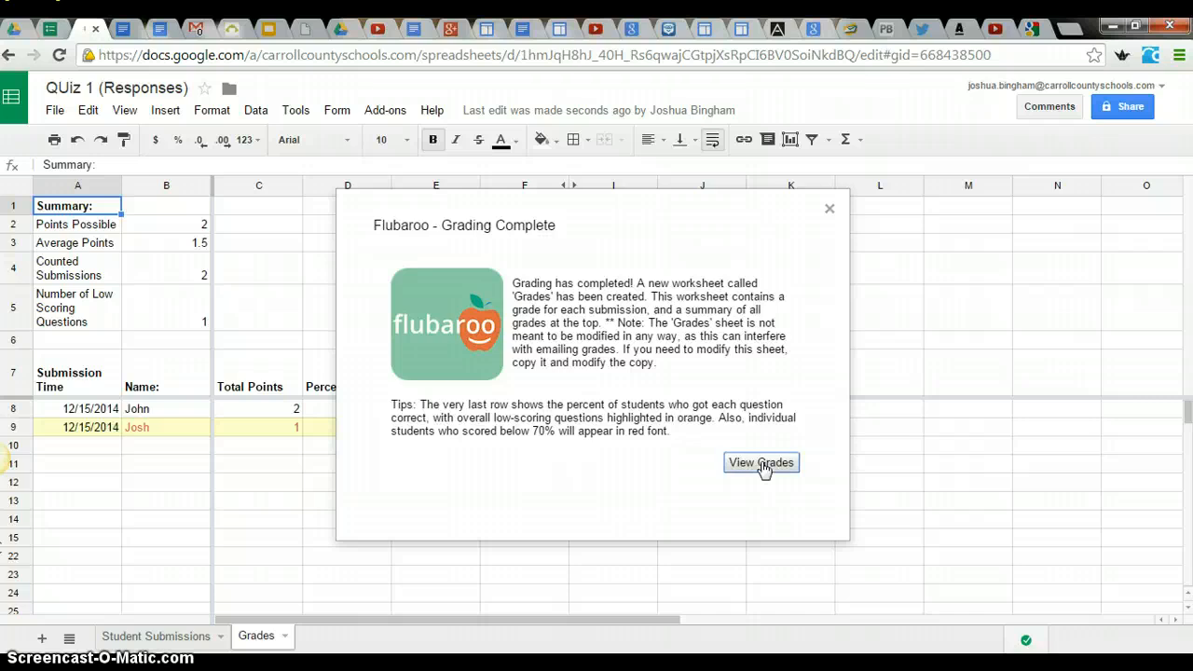
left_click(761, 463)
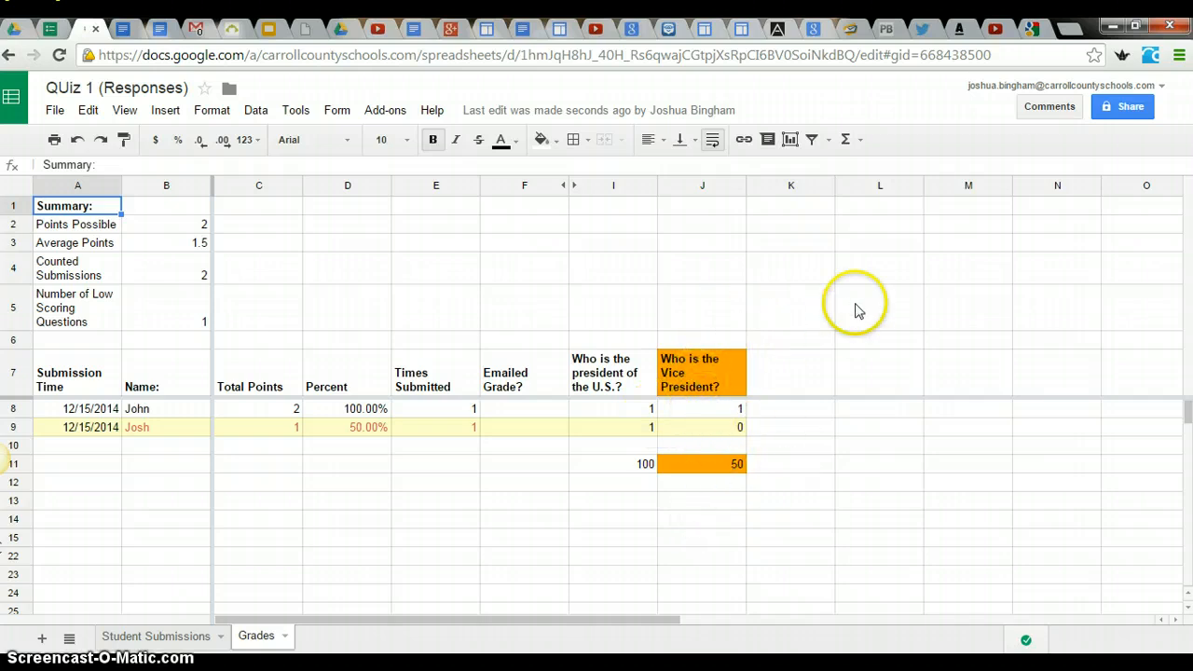
scroll(781, 354, "down", 1)
scroll(781, 347, "up", 1)
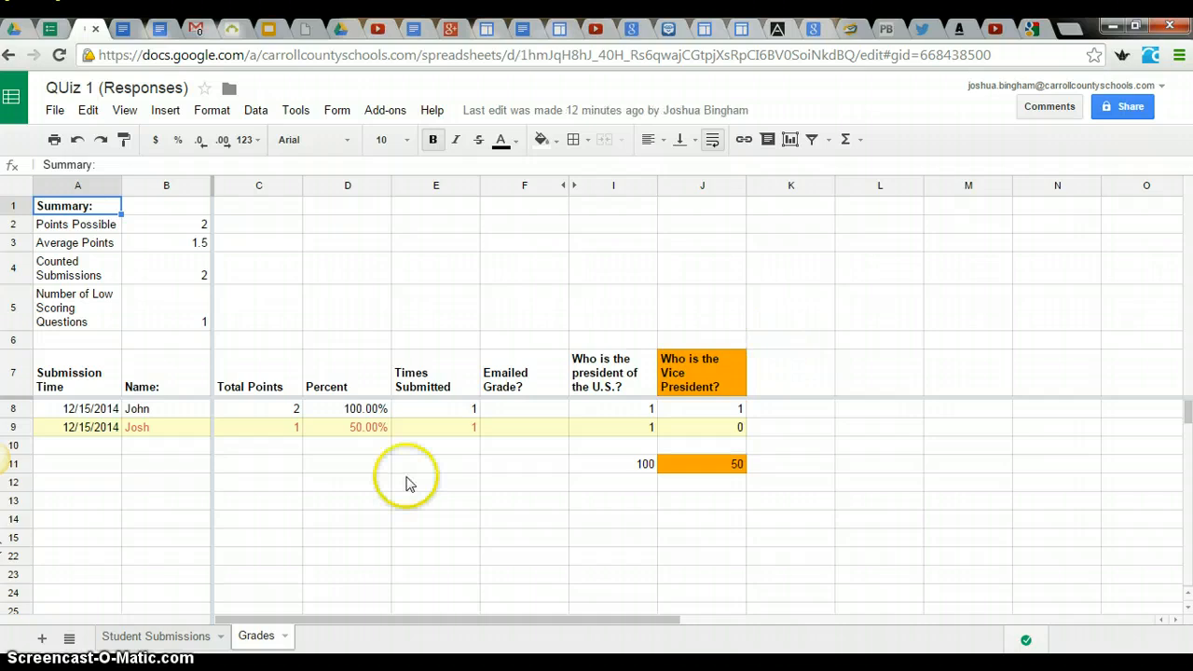